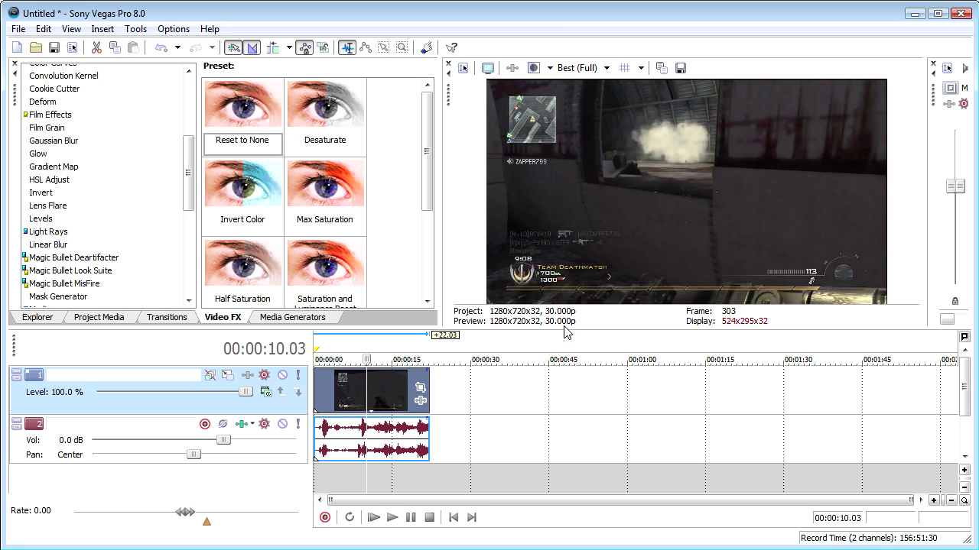
# Enlarge the preview area, place the playhead at 00:00:13.23 and apply the Reset to None preset of Brightness and Contrast to the clip.
pyautogui.moveTo(566, 329); pyautogui.dragTo(569, 356)
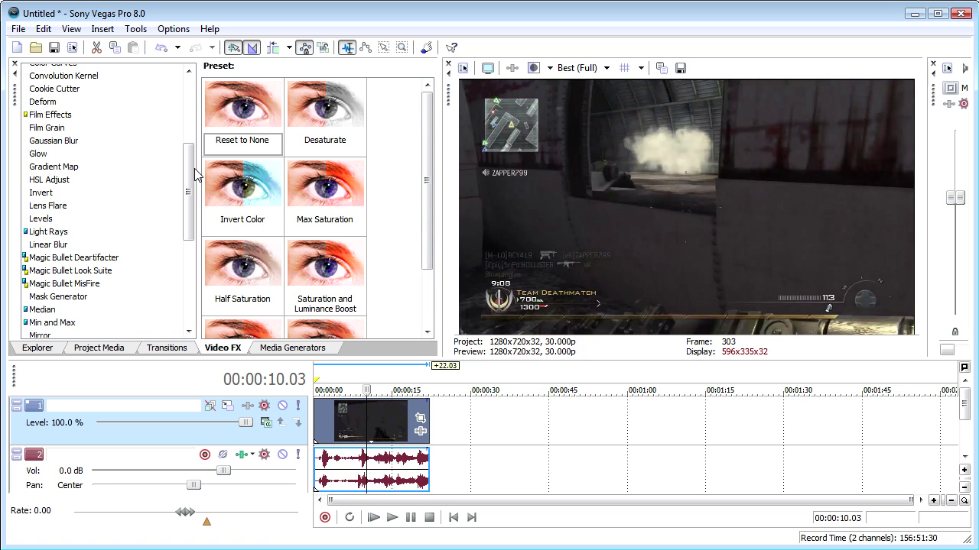
pyautogui.scroll(5, 196, 175)
pyautogui.click(386, 423)
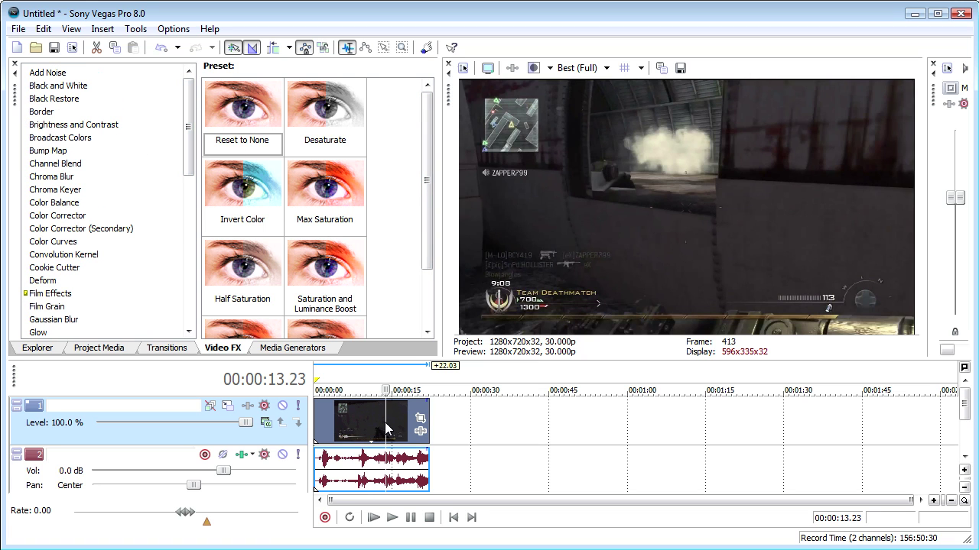
pyautogui.click(79, 139)
pyautogui.click(85, 124)
pyautogui.moveTo(243, 115); pyautogui.dragTo(346, 423)
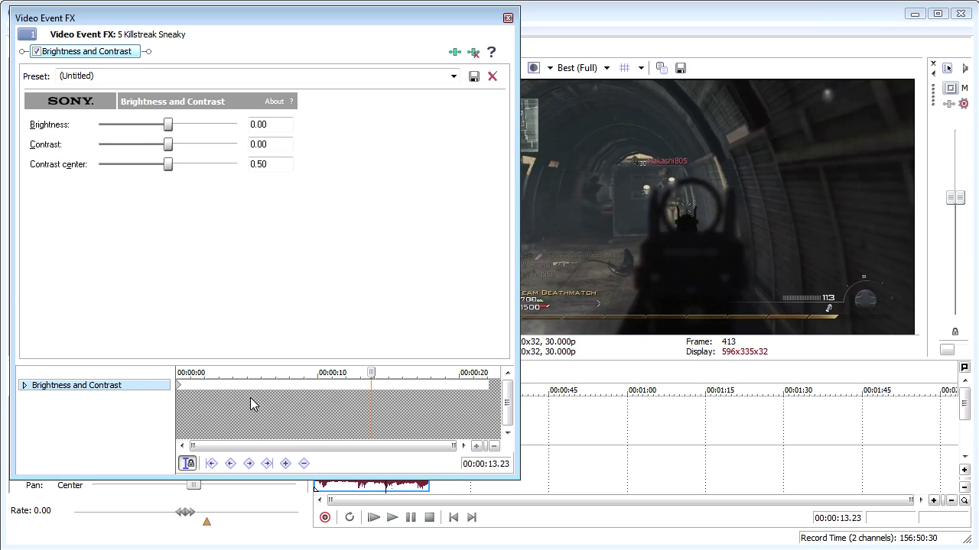
# Add a Brightness and Contrast keyframe at 00:00:13.15 and try contrast 0.81 with brightness 0.17.
pyautogui.doubleClick(368, 385)
pyautogui.moveTo(178, 147); pyautogui.dragTo(224, 152)
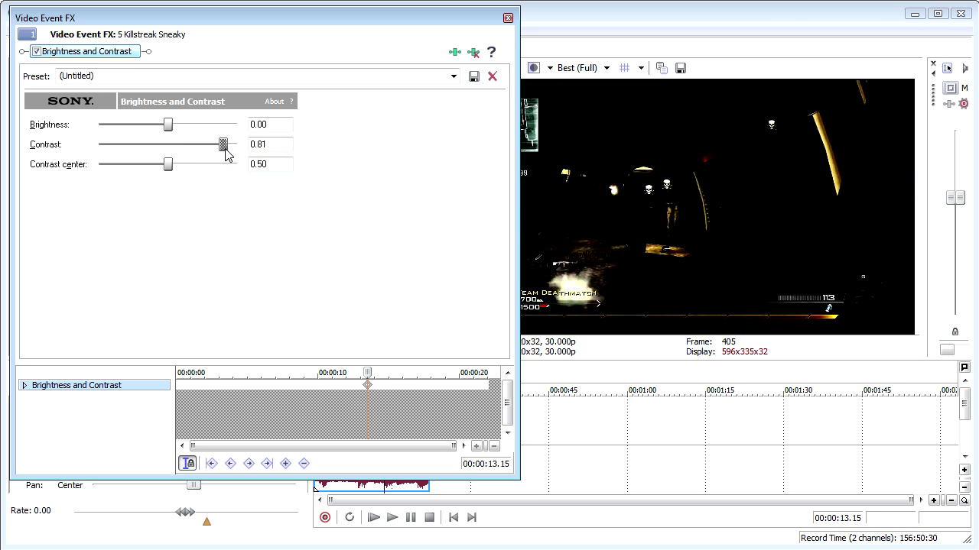
pyautogui.moveTo(170, 125)
pyautogui.mouseDown()
pyautogui.moveTo(196, 127)
pyautogui.moveTo(186, 131)
pyautogui.mouseUp()
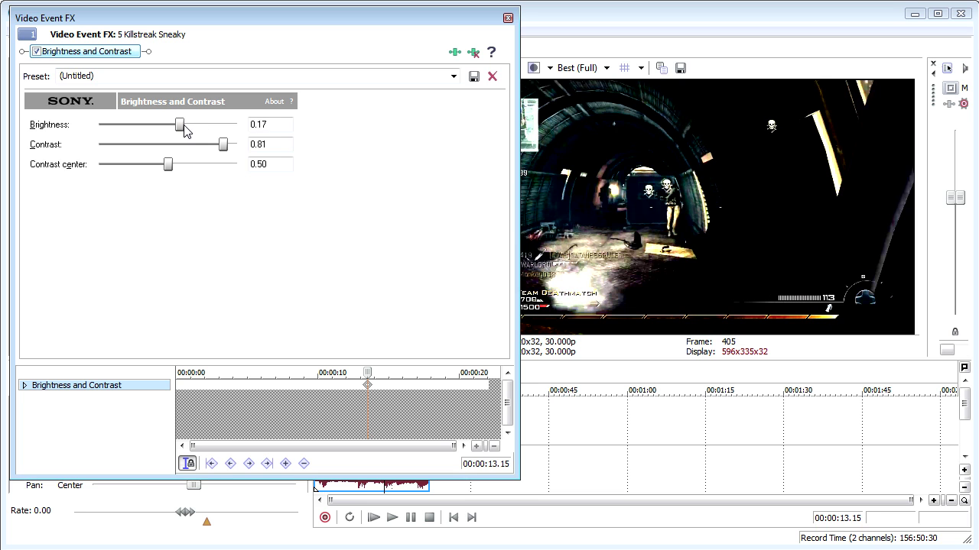
# Reset the brightness to 0, lower the contrast to about 0.03 and close the effect settings.
pyautogui.doubleClick(253, 125)
pyautogui.write('0')
pyautogui.press('Return')
pyautogui.moveTo(223, 148); pyautogui.dragTo(169, 147)
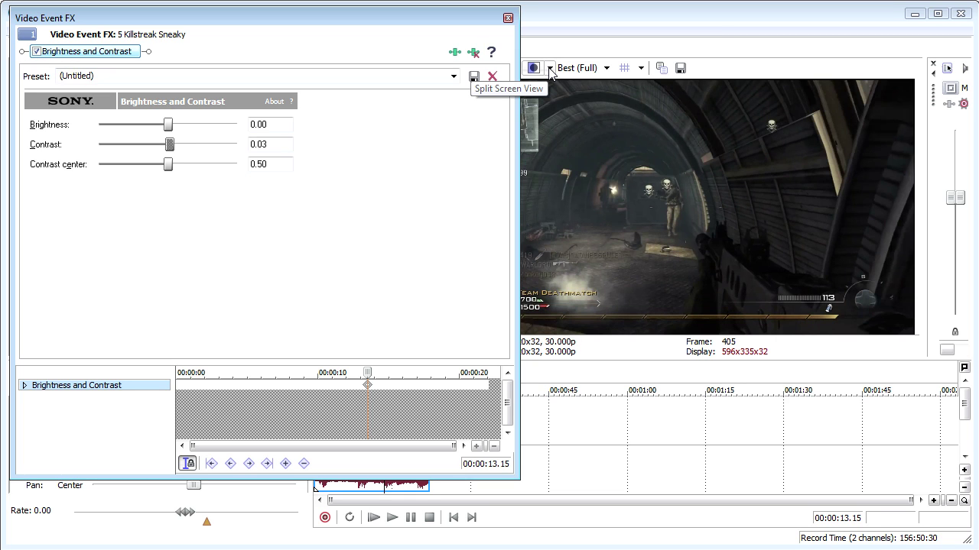
pyautogui.click(507, 18)
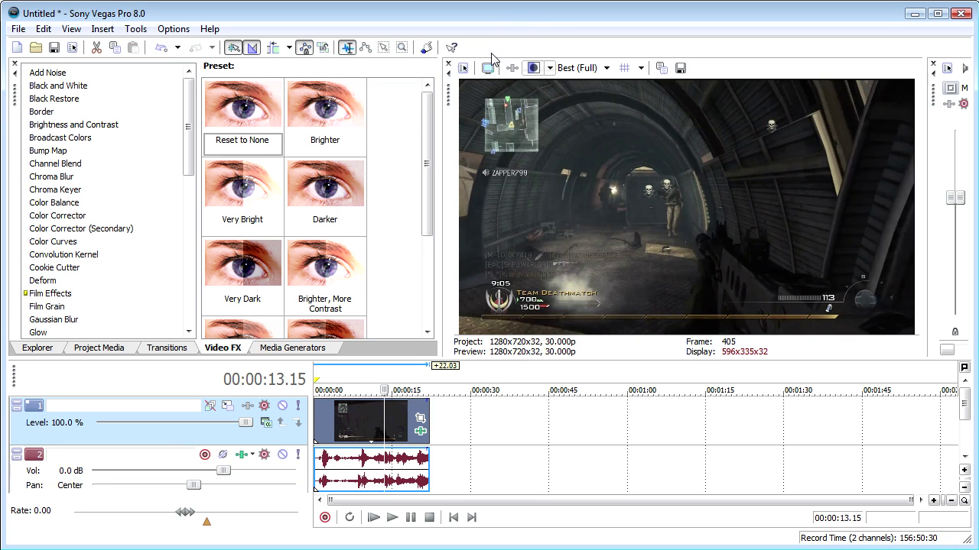
# Turn on the split-screen preview with effects bypassed in the right half, and raise the clip's contrast to about 0.46.
pyautogui.click(551, 68)
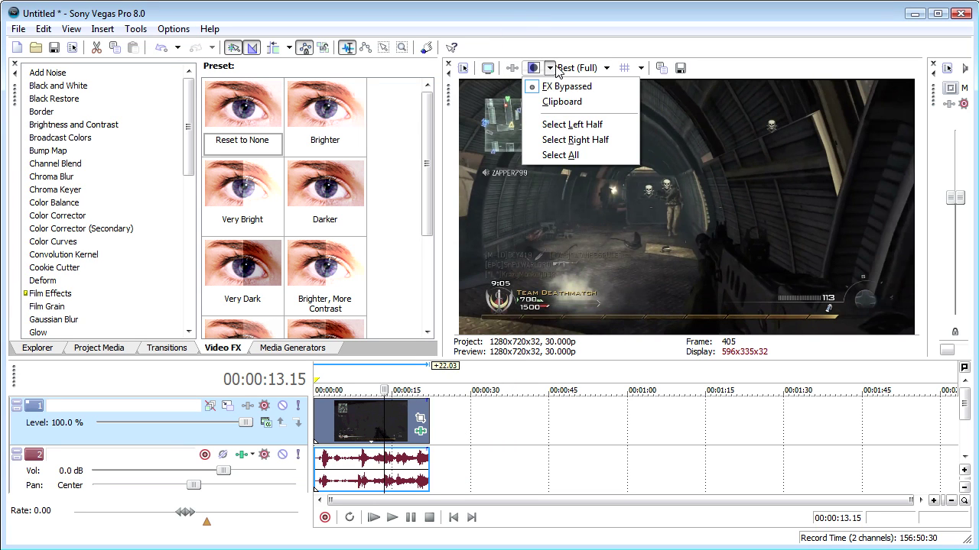
pyautogui.click(579, 140)
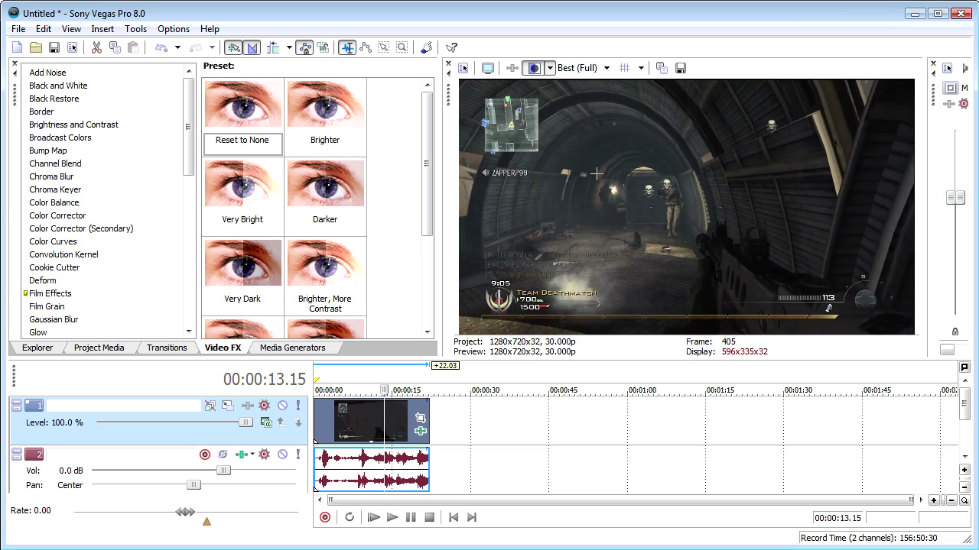
pyautogui.click(420, 431)
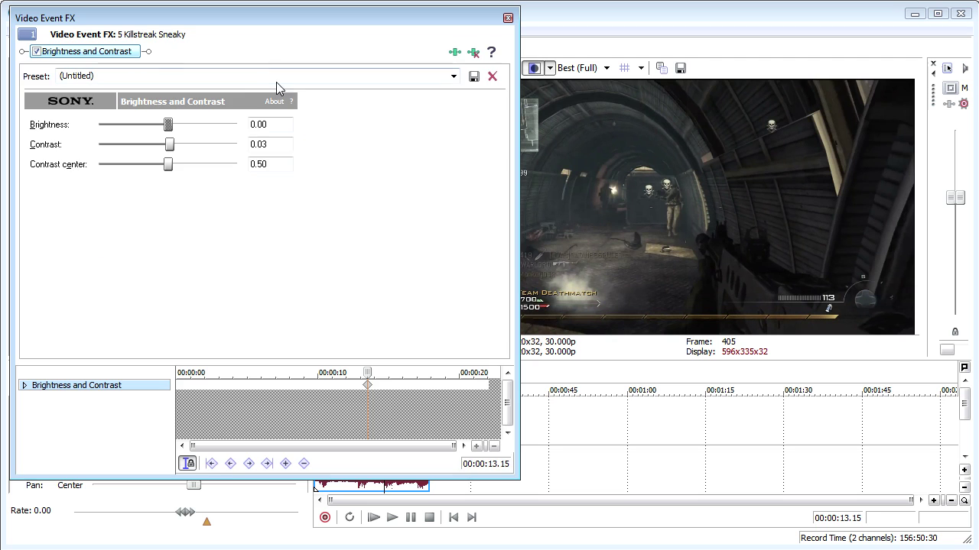
pyautogui.moveTo(168, 145); pyautogui.dragTo(199, 146)
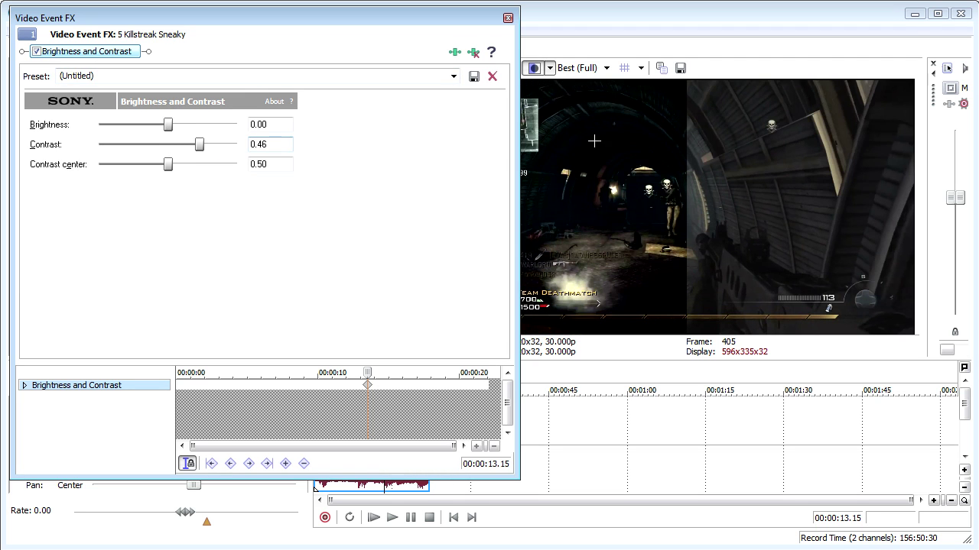
# Switch the split-screen preview so that effects are bypassed in the left half.
pyautogui.click(548, 68)
pyautogui.click(572, 140)
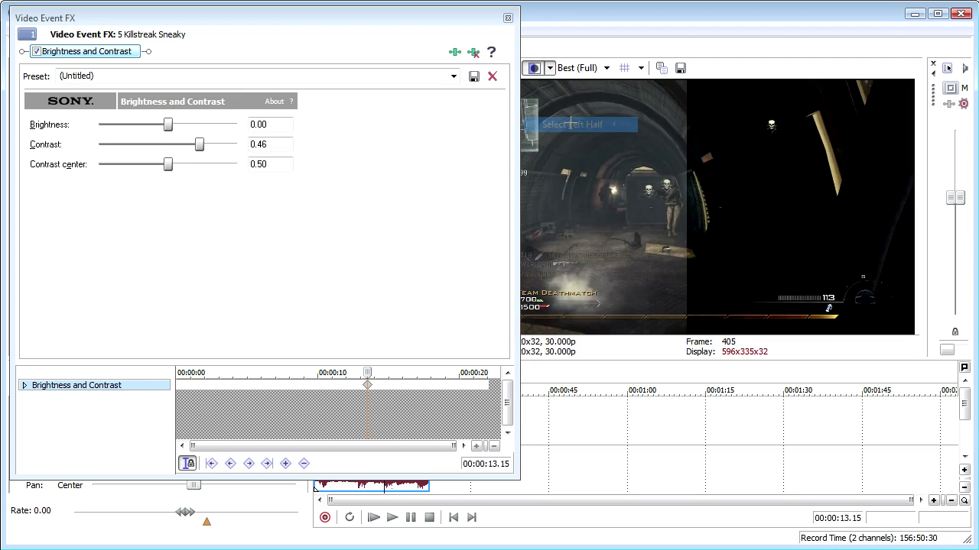
pyautogui.click(550, 68)
pyautogui.click(592, 140)
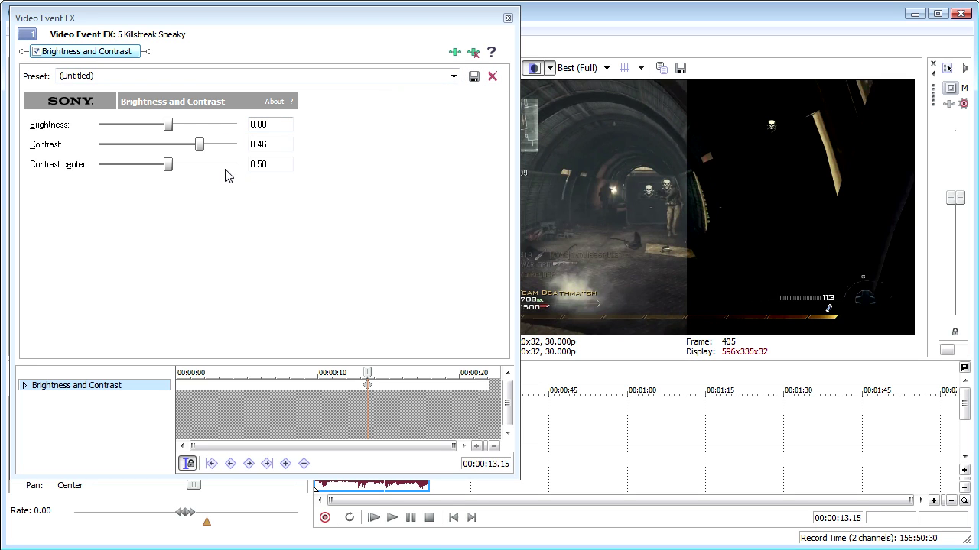
# Reduce the contrast in the Brightness and Contrast effect, trying about 0.14 first and finishing at 0.10.
pyautogui.moveTo(199, 145); pyautogui.dragTo(178, 148)
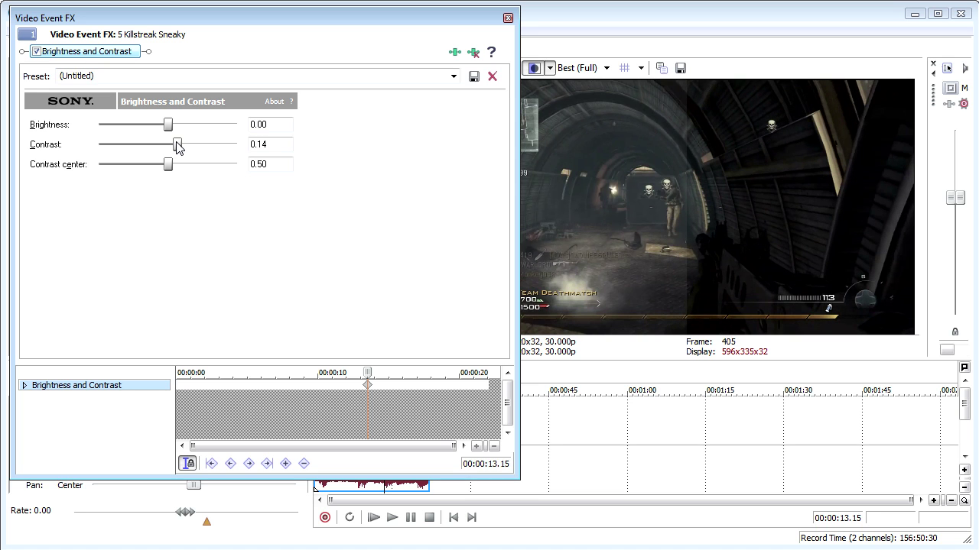
pyautogui.click(255, 147)
pyautogui.write('.')
pyautogui.moveTo(280, 139); pyautogui.dragTo(240, 144)
pyautogui.write('.5.2')
pyautogui.press('Return')
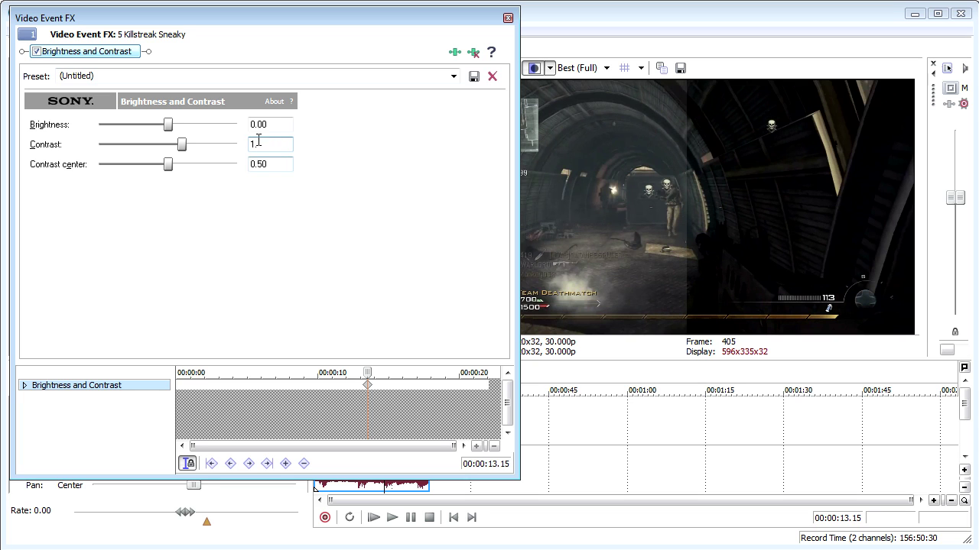
pyautogui.write('.1')
pyautogui.press('Return')
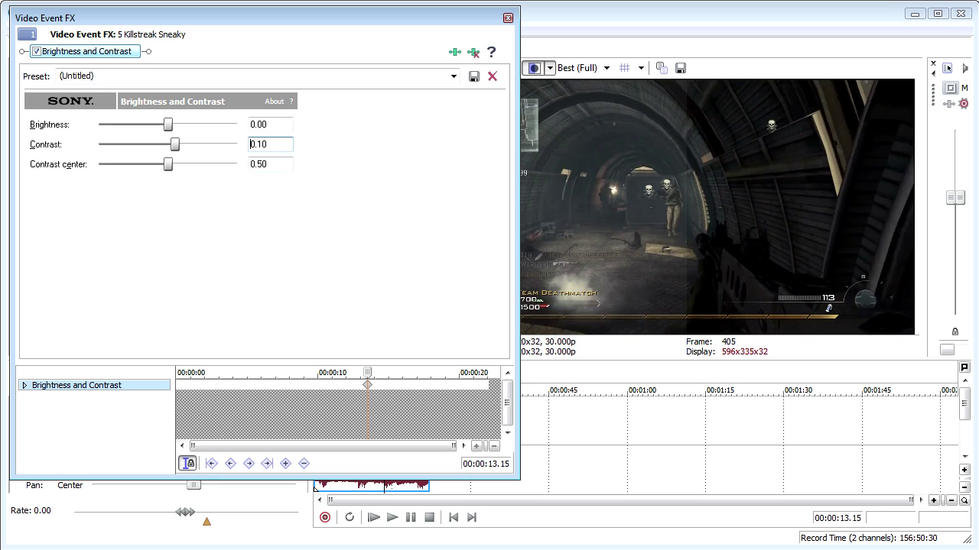
# Toggle the Brightness and Contrast effect off and on to compare the picture with and without it.
pyautogui.click(36, 52)
pyautogui.click(37, 52)
pyautogui.rightClick(38, 56)
pyautogui.click(326, 31)
# Set the brightness to 0.05 and the contrast to 0.15, and close the effect settings.
pyautogui.click(268, 127)
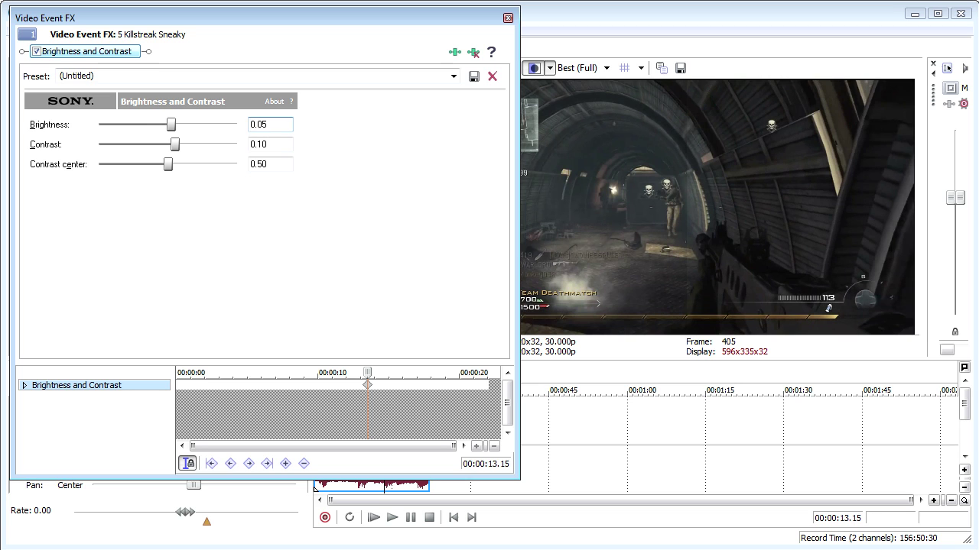
pyautogui.doubleClick(280, 144)
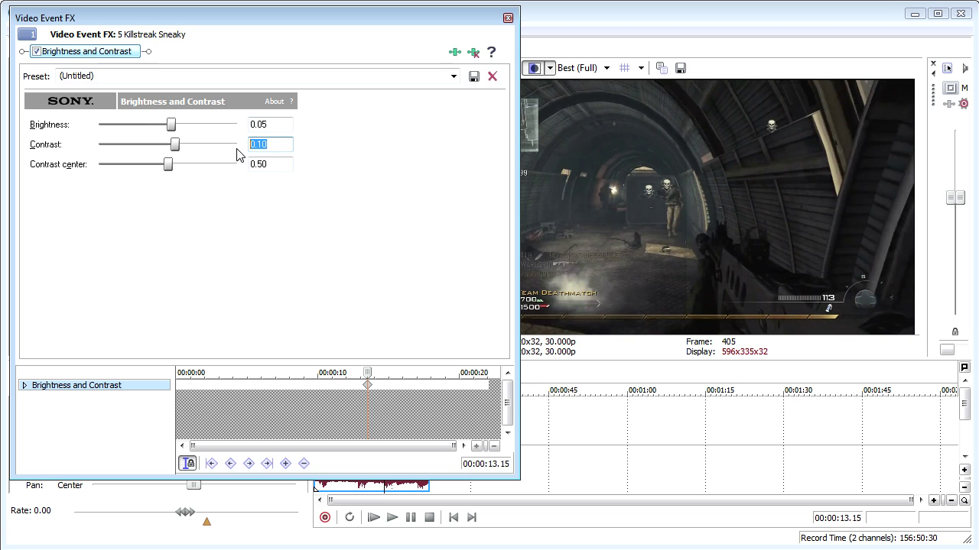
pyautogui.press('Return')
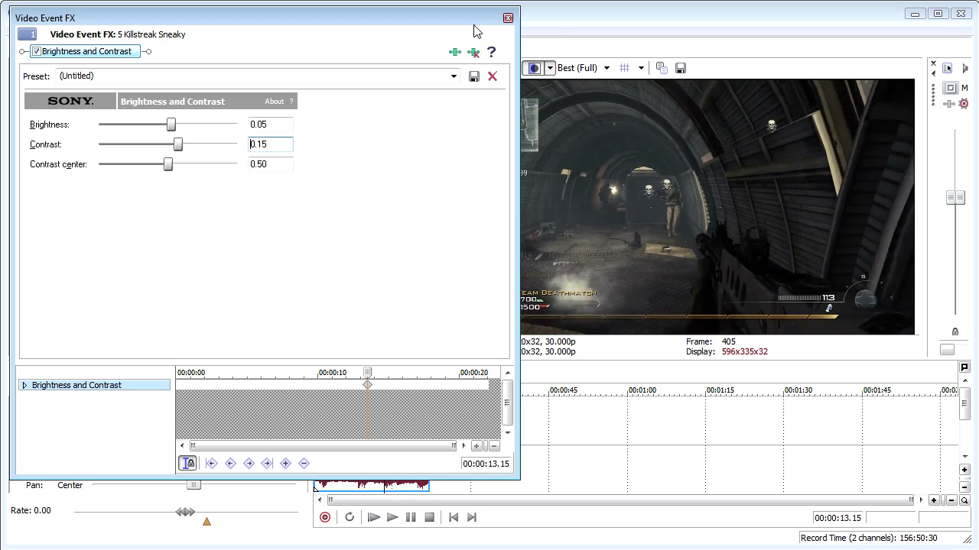
pyautogui.click(507, 18)
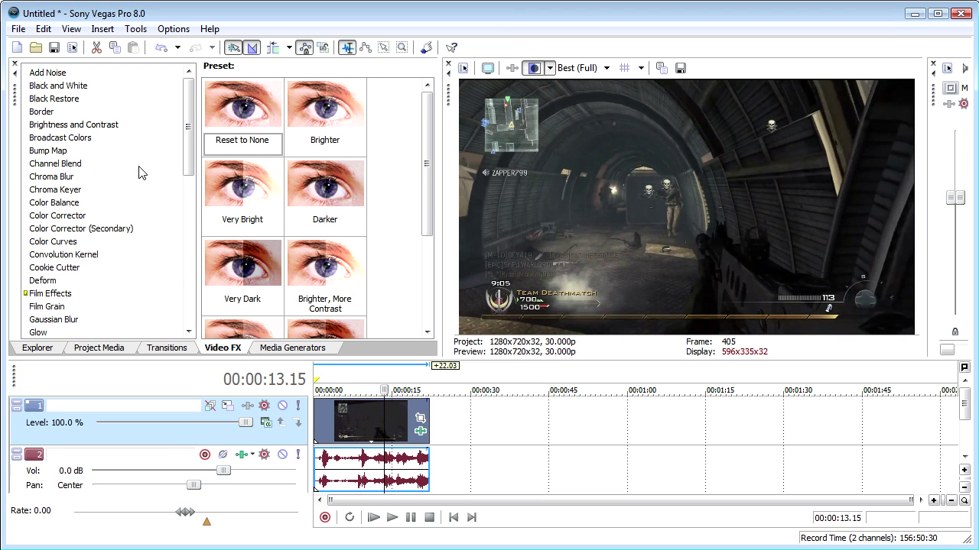
pyautogui.click(73, 216)
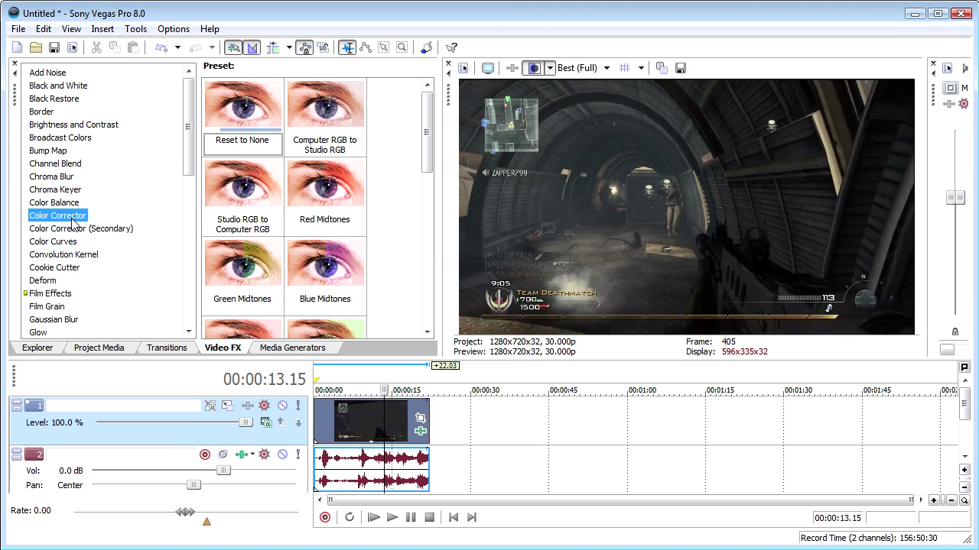
pyautogui.moveTo(245, 115); pyautogui.dragTo(373, 444)
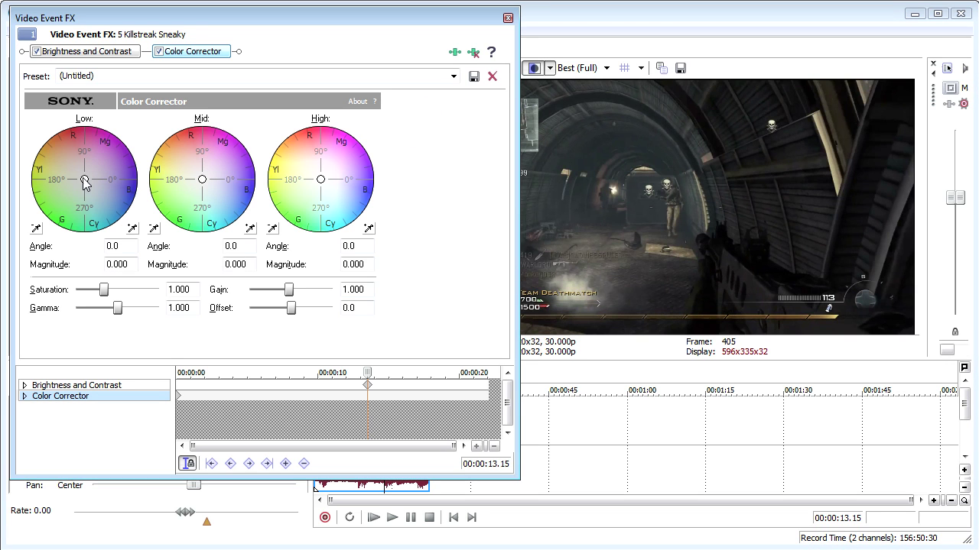
pyautogui.click(475, 52)
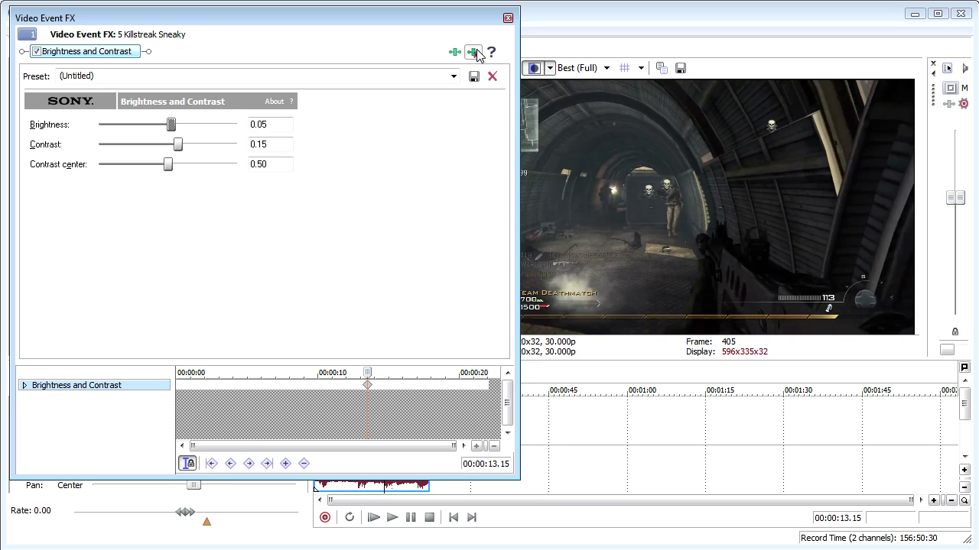
pyautogui.click(507, 18)
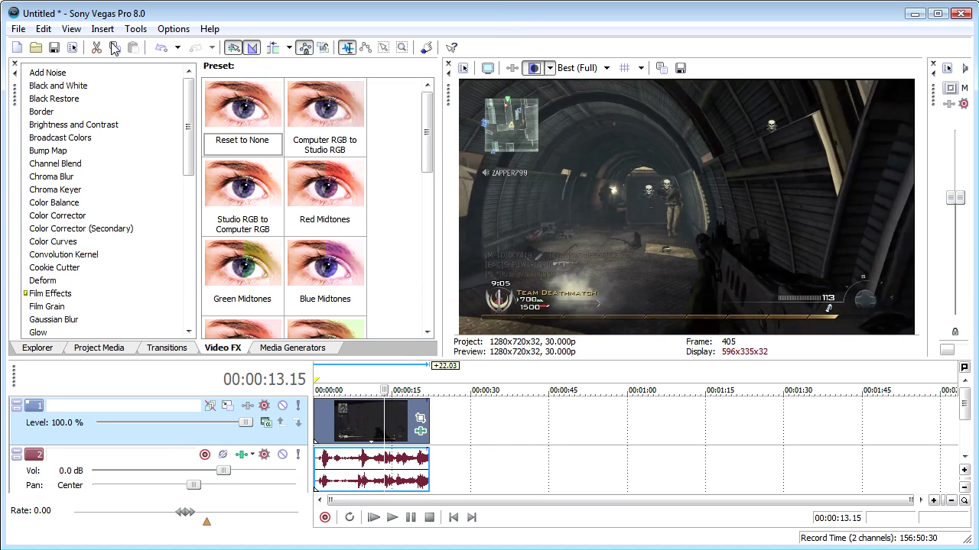
# Apply the Reset to None preset of Black and White to the clip and move the effect timeline position to 00:00:13.12.
pyautogui.click(58, 86)
pyautogui.moveTo(239, 115); pyautogui.dragTo(375, 428)
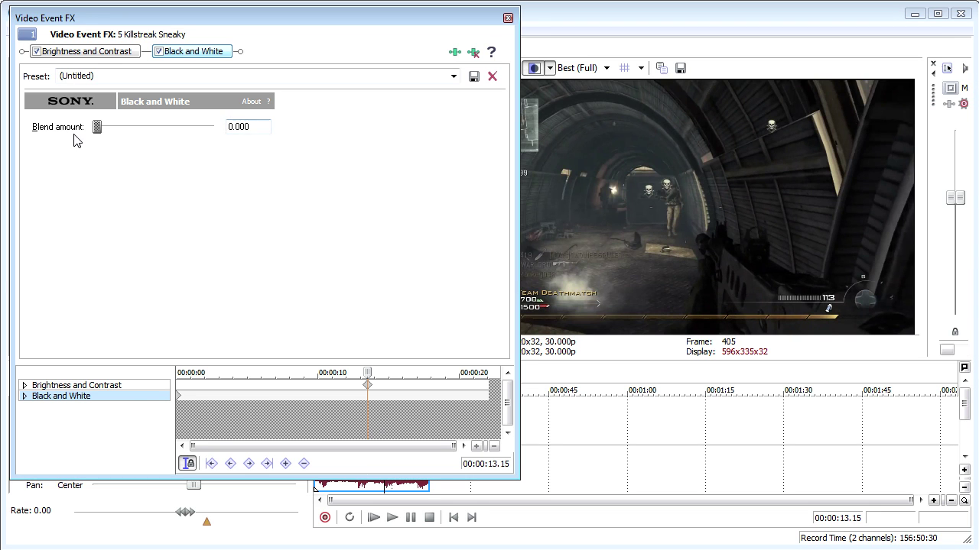
pyautogui.moveTo(177, 399); pyautogui.dragTo(145, 400)
pyautogui.moveTo(300, 412); pyautogui.dragTo(345, 389)
# Set the Black and White blend amount to 0.2 and close the effect settings.
pyautogui.moveTo(97, 127); pyautogui.dragTo(118, 128)
pyautogui.click(265, 130)
pyautogui.write('0.2')
pyautogui.press('Return')
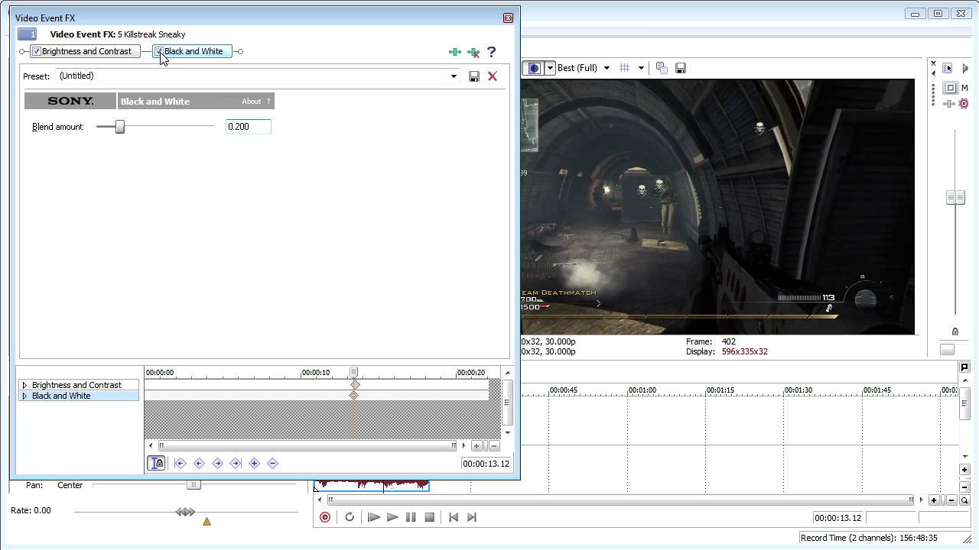
pyautogui.press('Tab')
pyautogui.click(507, 18)
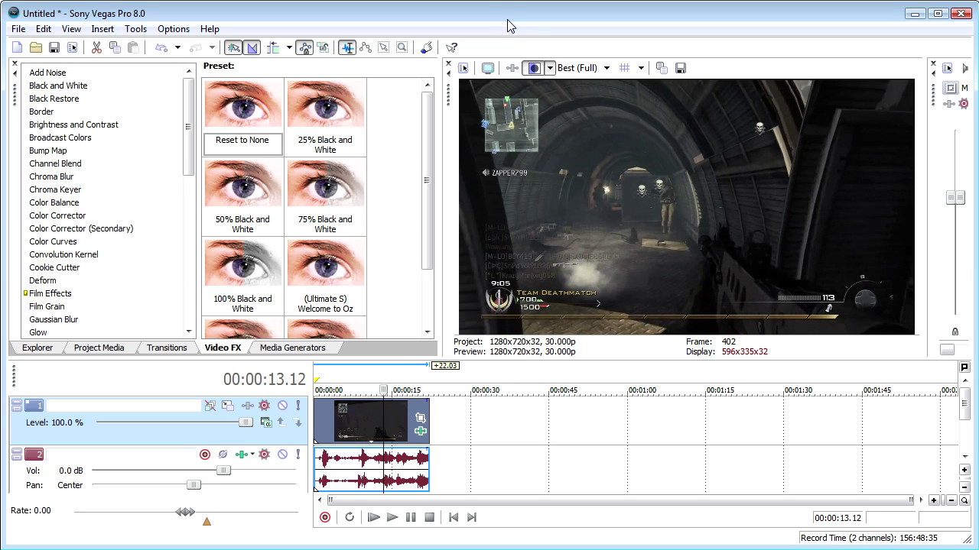
# Enlarge the video preview to examine the graded frame, and shrink it again to bring back the effects list and tracks.
pyautogui.moveTo(606, 359); pyautogui.dragTo(606, 457)
pyautogui.moveTo(440, 206); pyautogui.dragTo(170, 208)
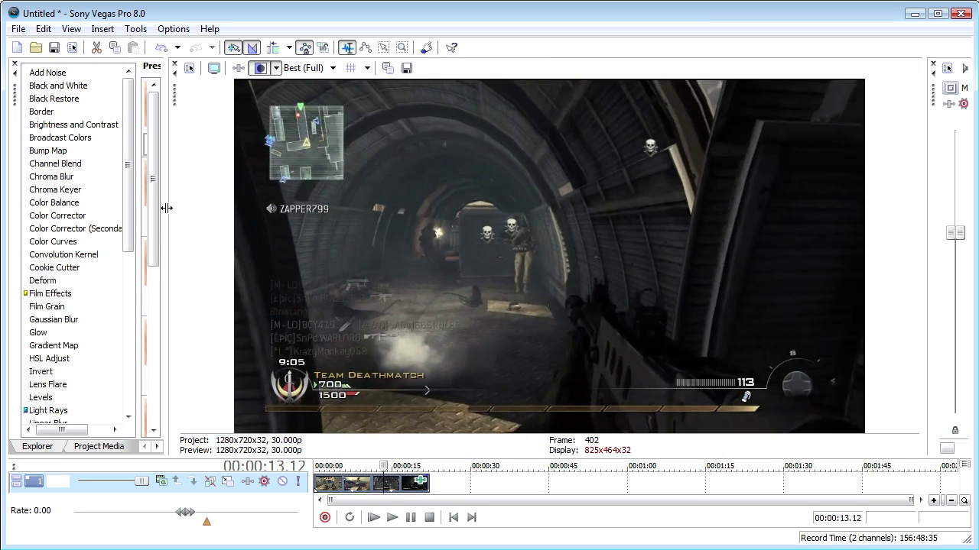
pyautogui.rightClick(594, 211)
pyautogui.click(547, 52)
pyautogui.moveTo(168, 145); pyautogui.dragTo(374, 144)
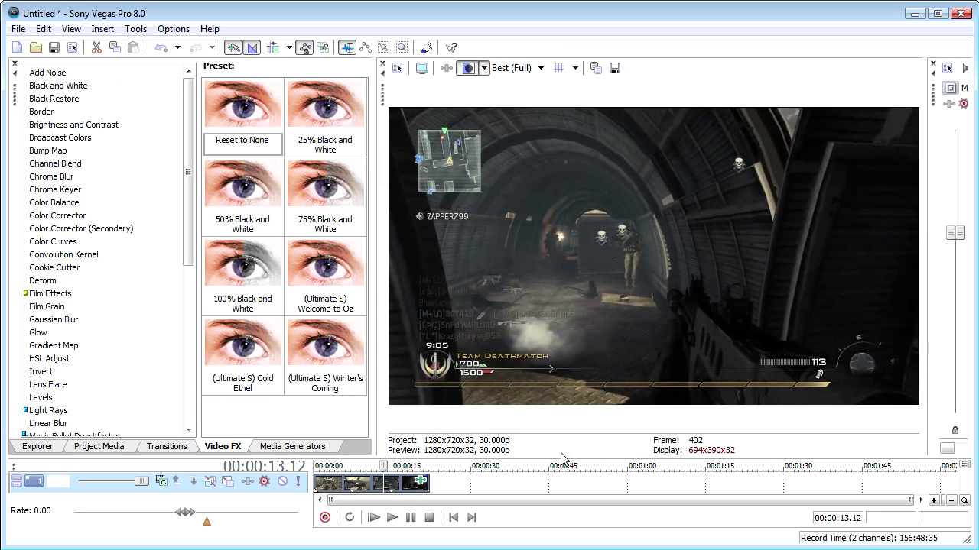
pyautogui.moveTo(564, 458); pyautogui.dragTo(565, 343)
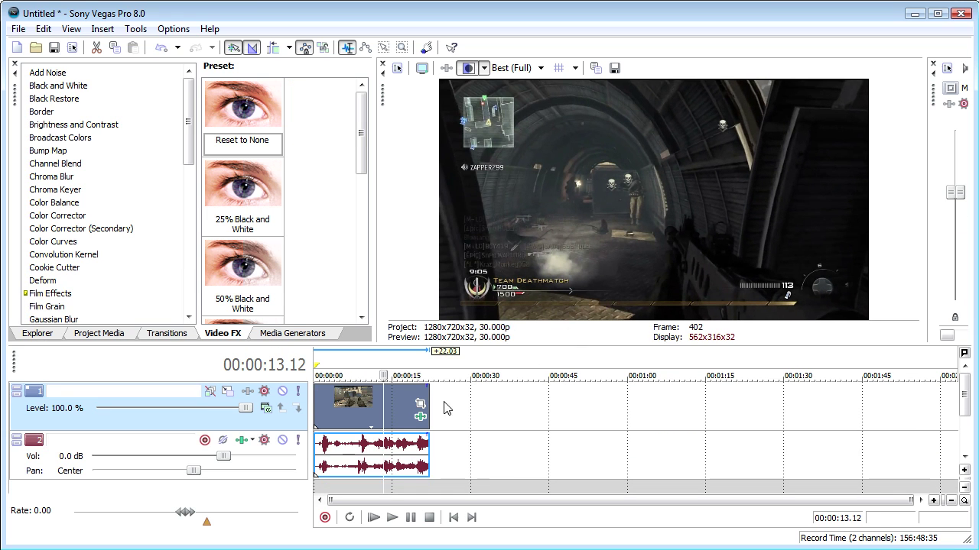
# Remove both the Black and White and the Brightness and Contrast effects from the clip.
pyautogui.click(420, 425)
pyautogui.click(474, 54)
pyautogui.click(473, 57)
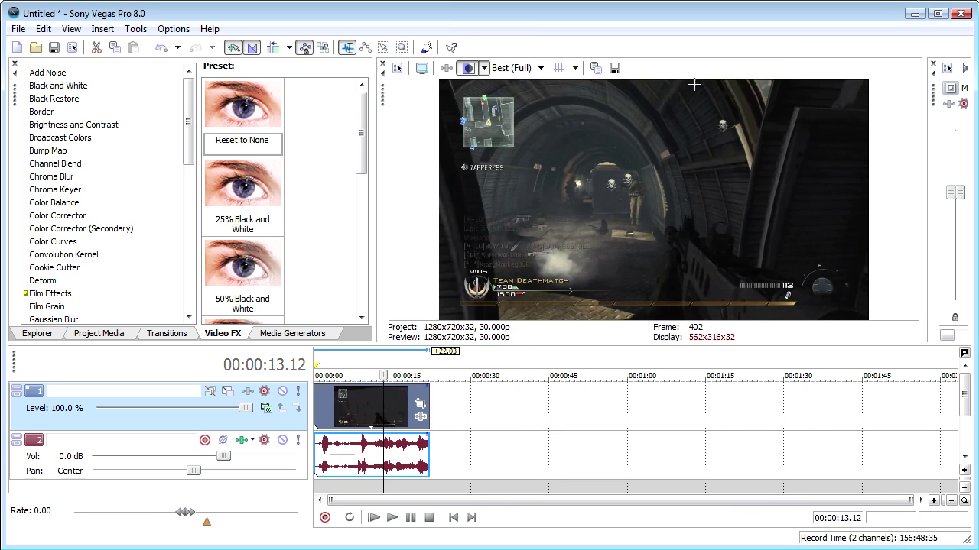
# Apply a fresh Black and White effect to the clip and move the effect timeline position to 00:00:12.16.
pyautogui.click(932, 90)
pyautogui.moveTo(63, 86); pyautogui.dragTo(393, 384)
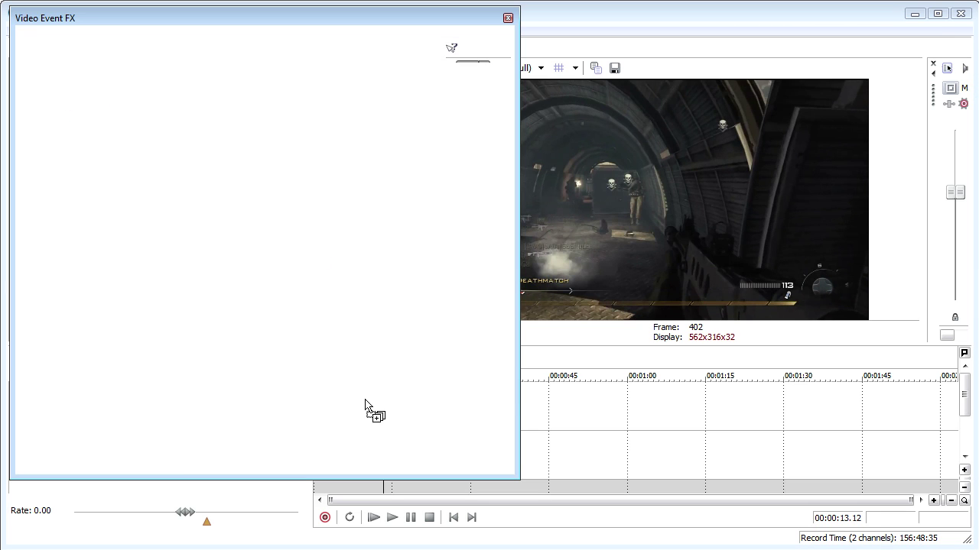
pyautogui.click(340, 393)
# Set the Black and White blend amount to 0.3 and move the effect window aside to uncover more of the preview.
pyautogui.click(97, 131)
pyautogui.moveTo(98, 132); pyautogui.dragTo(119, 131)
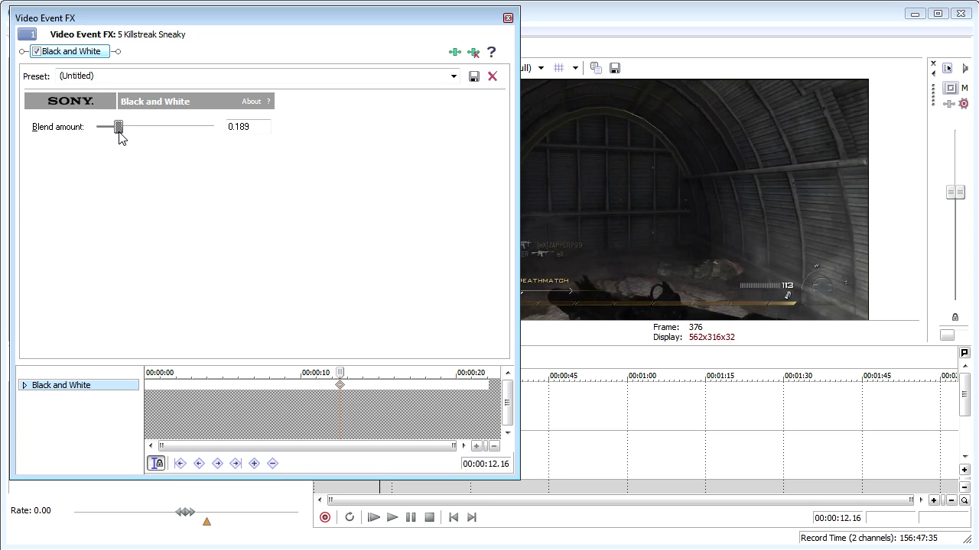
pyautogui.moveTo(262, 127); pyautogui.dragTo(224, 130)
pyautogui.write('.3')
pyautogui.press('Return')
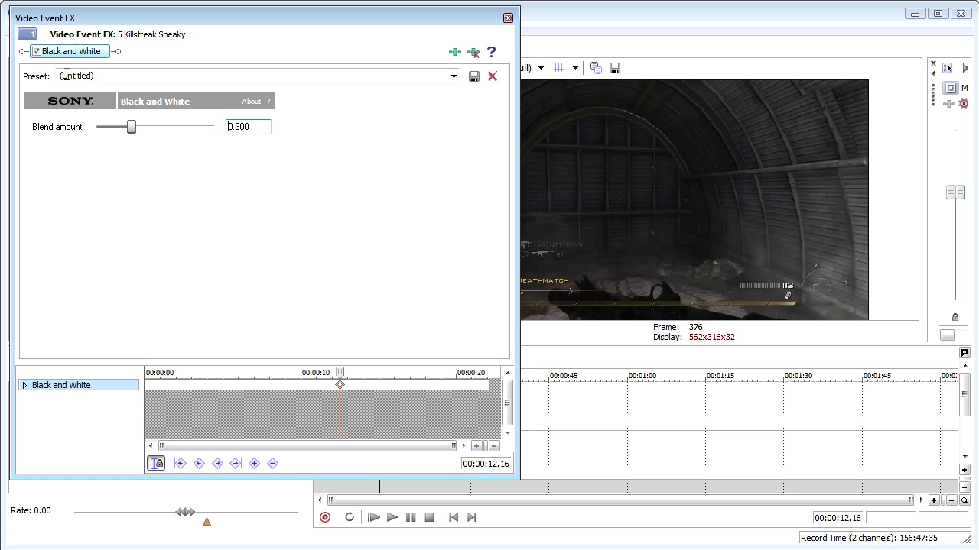
pyautogui.moveTo(493, 22); pyautogui.dragTo(432, 33)
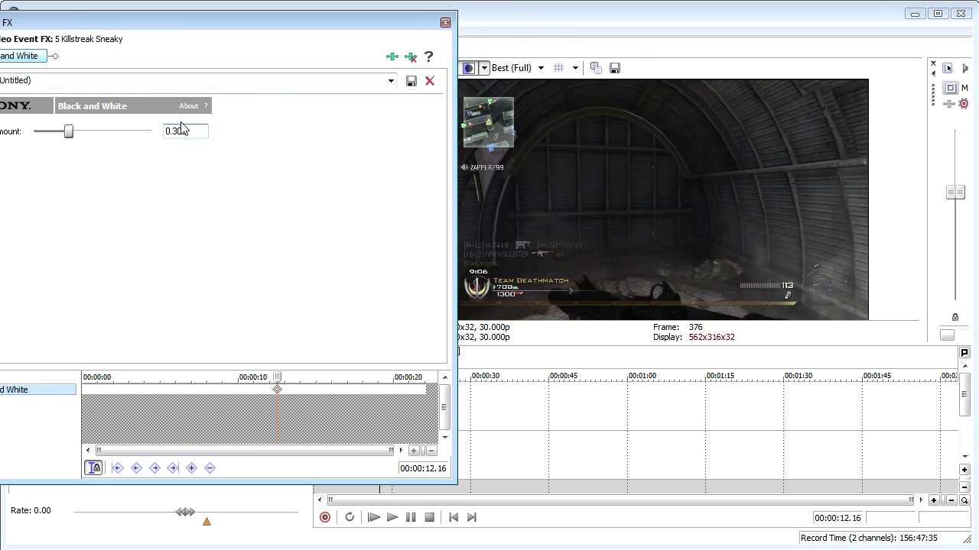
# Raise the Black and White blend amount to 1.000, and reopen the clip's effects at timeline position 00:00:16.08.
pyautogui.moveTo(71, 132); pyautogui.dragTo(191, 149)
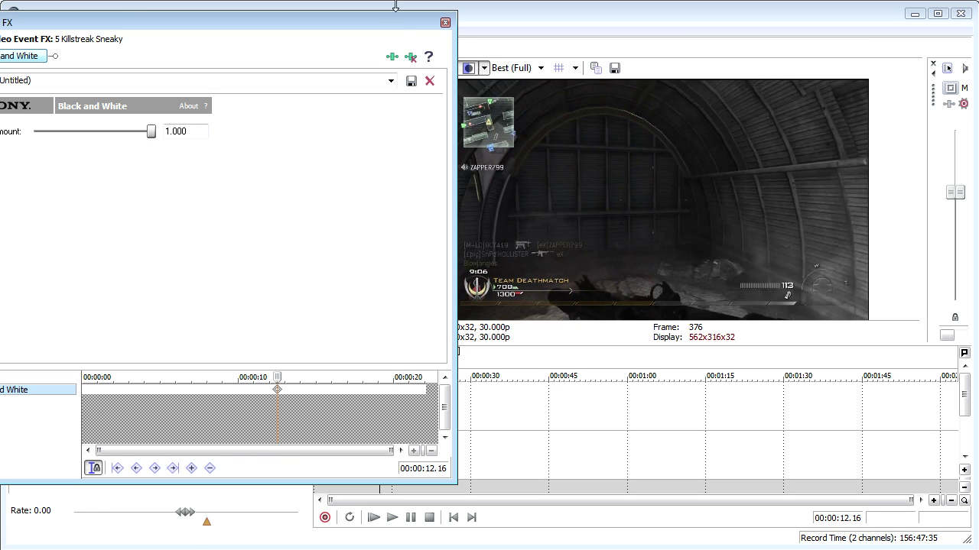
pyautogui.click(397, 407)
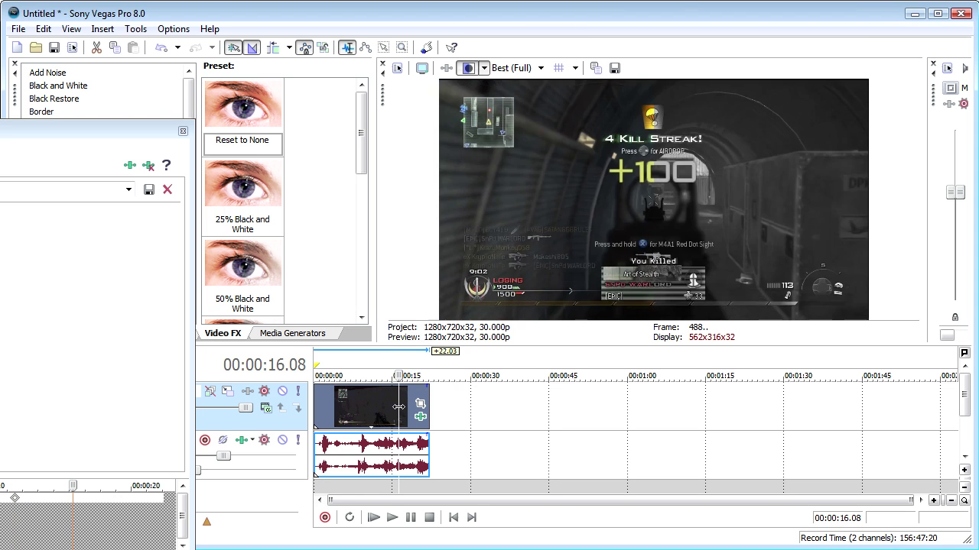
pyautogui.click(420, 417)
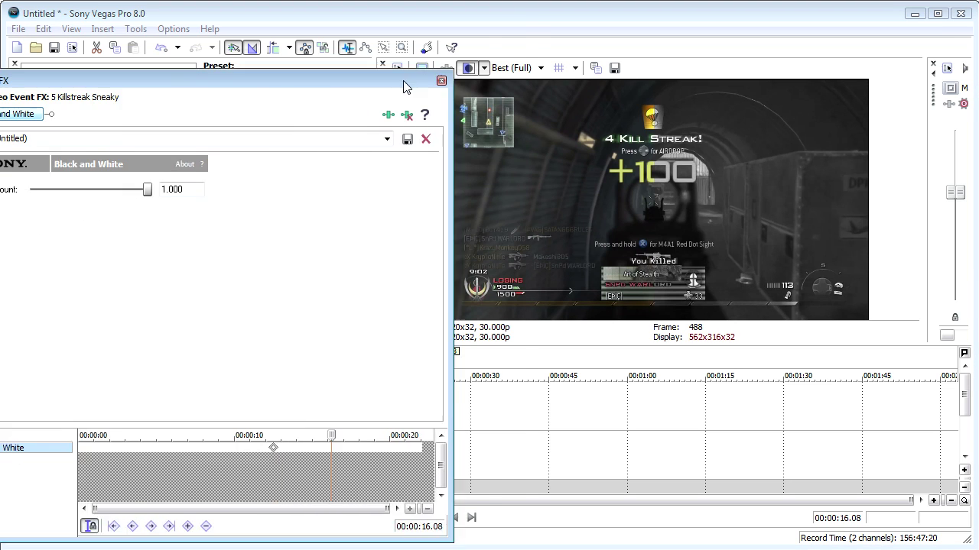
# Set the Black and White blend amount to 0.3 at 00:00:16.08 and close the effect window.
pyautogui.moveTo(219, 136); pyautogui.dragTo(160, 136)
pyautogui.press('Tab')
pyautogui.write('0.3')
pyautogui.press('Return')
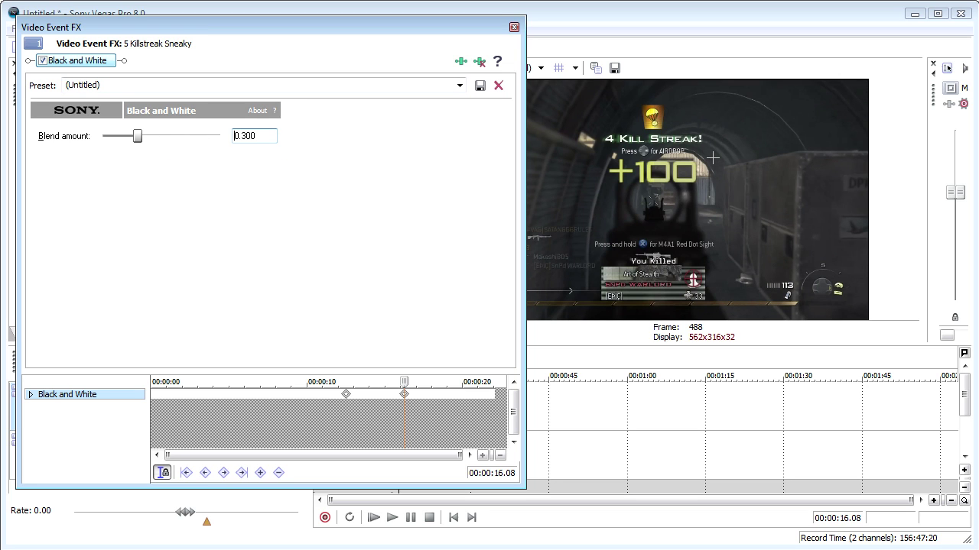
pyautogui.click(514, 27)
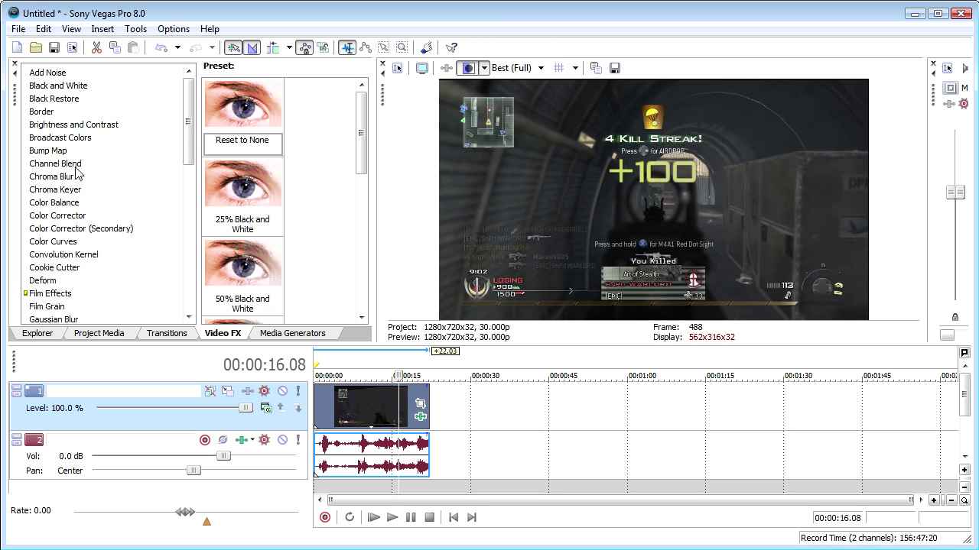
# Apply a Brightness and Contrast effect to the clip and remove the earlier Black and White keyframe near 00:00:12.16.
pyautogui.click(80, 124)
pyautogui.moveTo(269, 122); pyautogui.dragTo(367, 415)
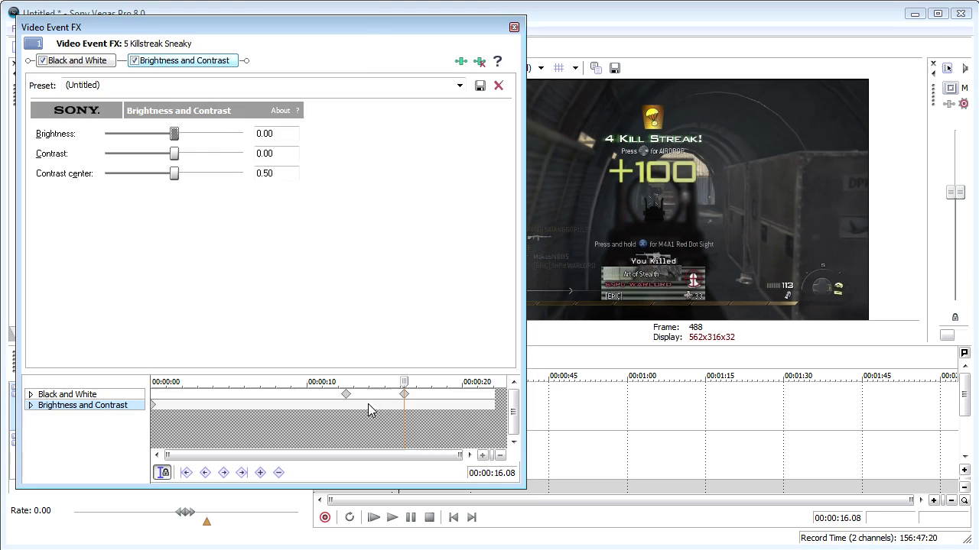
pyautogui.moveTo(365, 34); pyautogui.dragTo(323, 26)
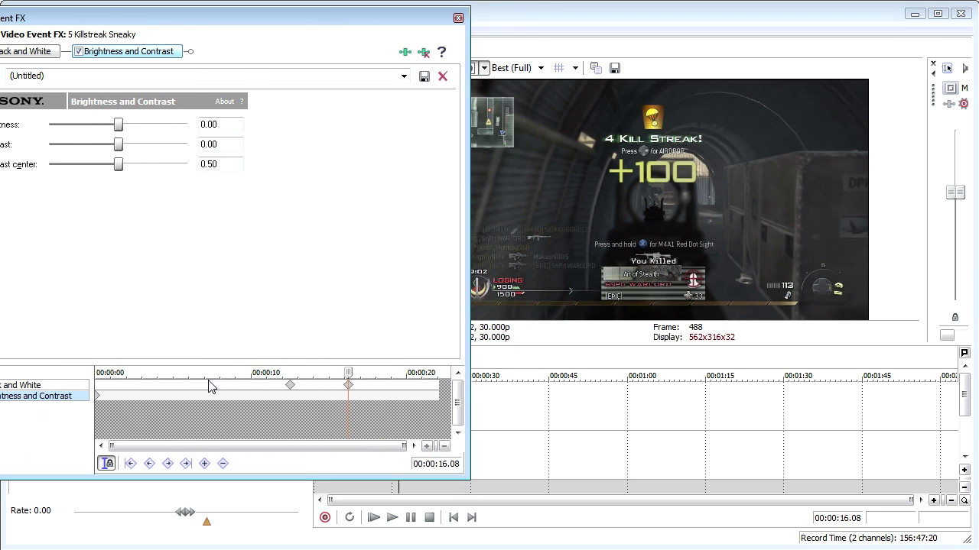
pyautogui.click(292, 386)
pyautogui.click(348, 385)
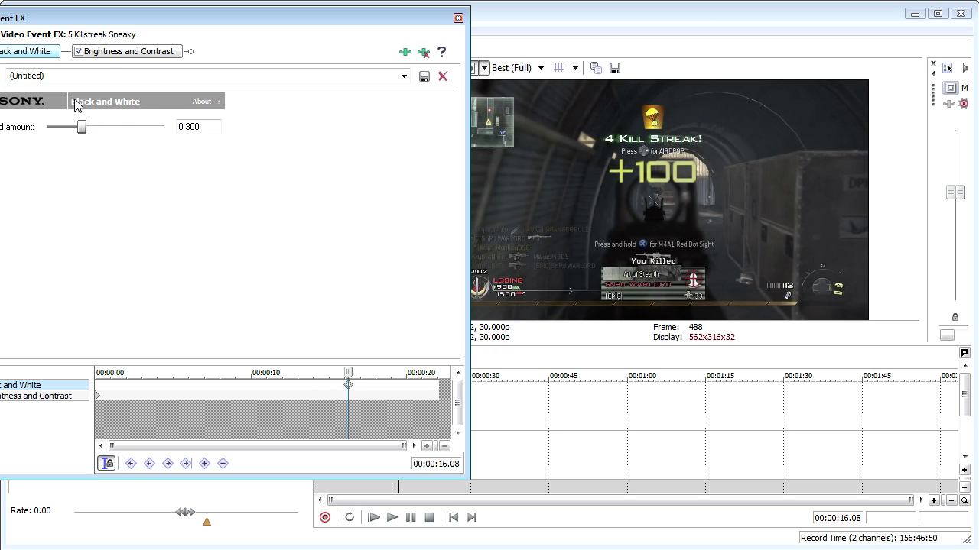
# Set the Contrast of the Brightness and Contrast effect to 0.3 at 00:00:16.08.
pyautogui.click(116, 52)
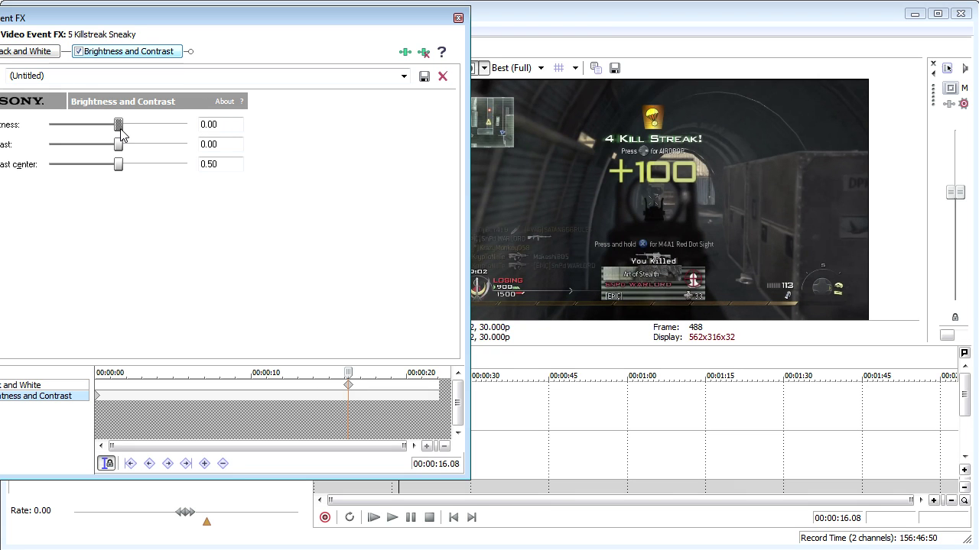
pyautogui.click(220, 145)
pyautogui.write('.3')
pyautogui.press('Return')
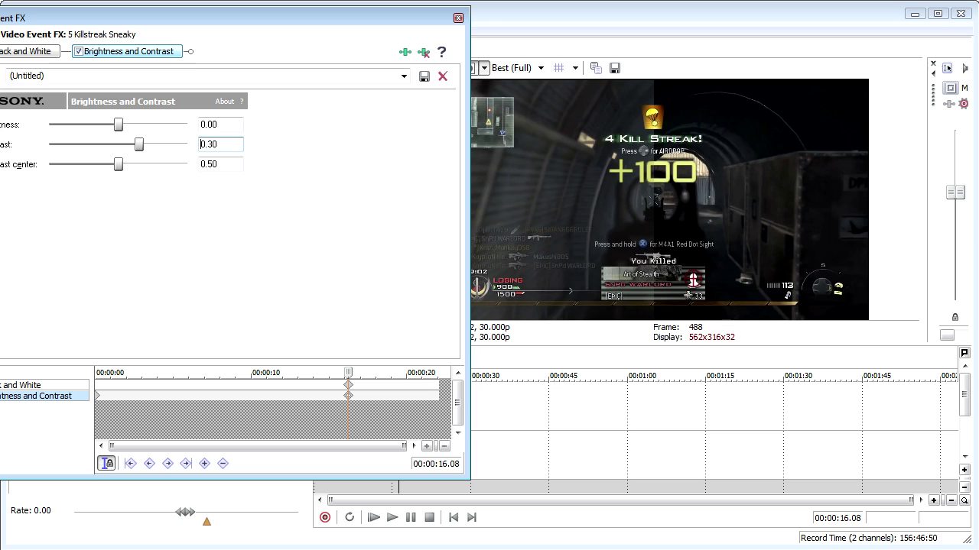
# Try a Brightness value of 0.5 in the Brightness and Contrast effect.
pyautogui.click(225, 124)
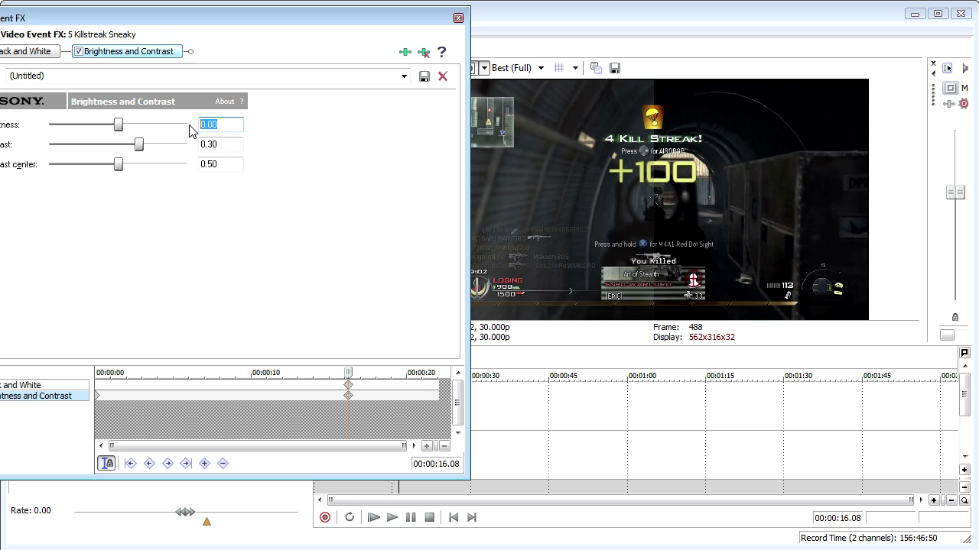
pyautogui.write('.5')
pyautogui.press('Return')
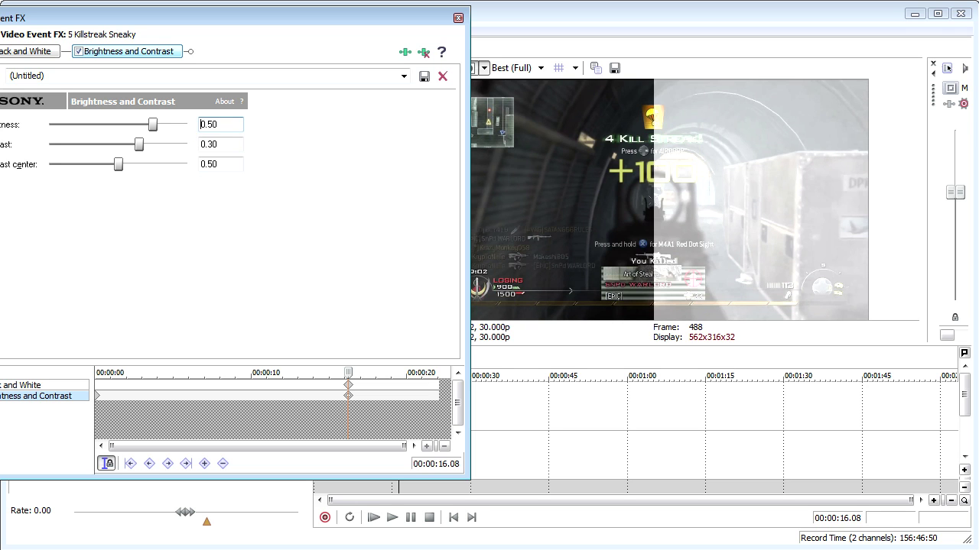
# Set the Brightness to 0.05 and close the effect window.
pyautogui.doubleClick(229, 124)
pyautogui.write('.05')
pyautogui.press('Return')
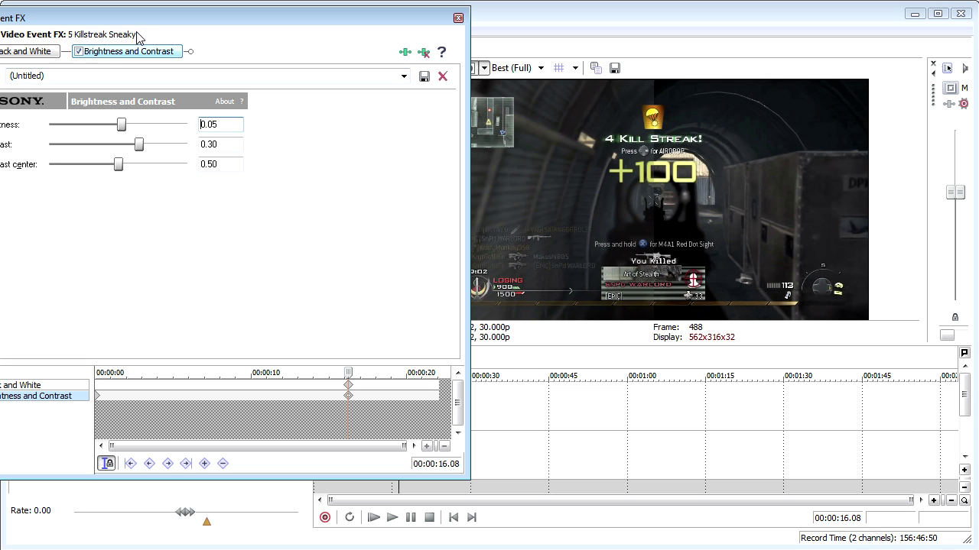
pyautogui.click(458, 17)
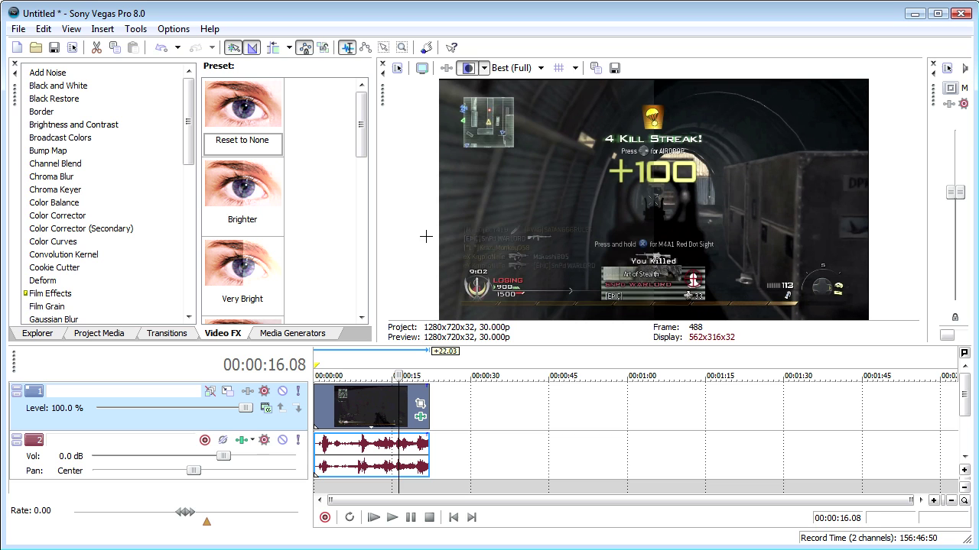
# Apply a Color Corrector effect to the clip and bring its and Brightness and Contrast's starting keyframes to about 00:00:16.
pyautogui.click(65, 216)
pyautogui.moveTo(233, 310); pyautogui.dragTo(350, 405)
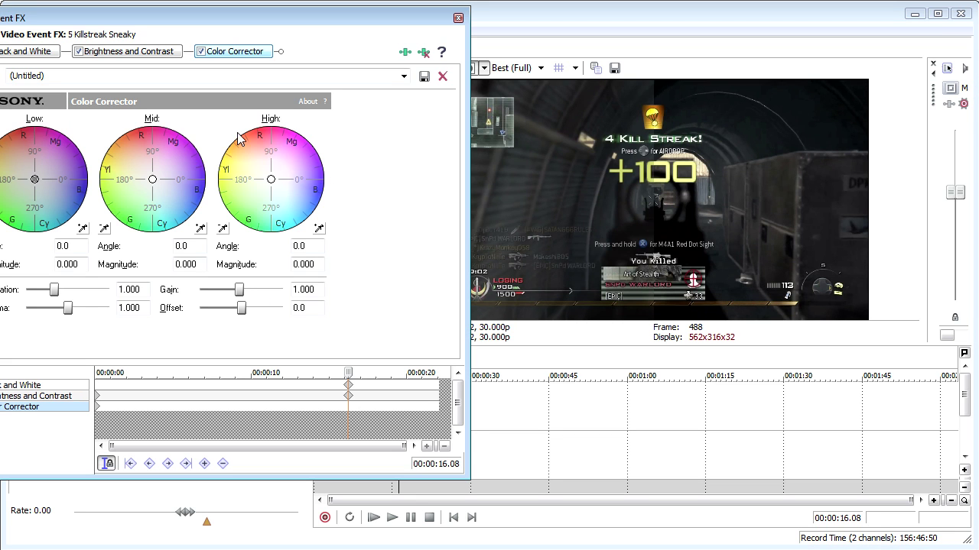
pyautogui.moveTo(97, 410); pyautogui.dragTo(348, 409)
pyautogui.moveTo(97, 396); pyautogui.dragTo(345, 402)
pyautogui.click(348, 407)
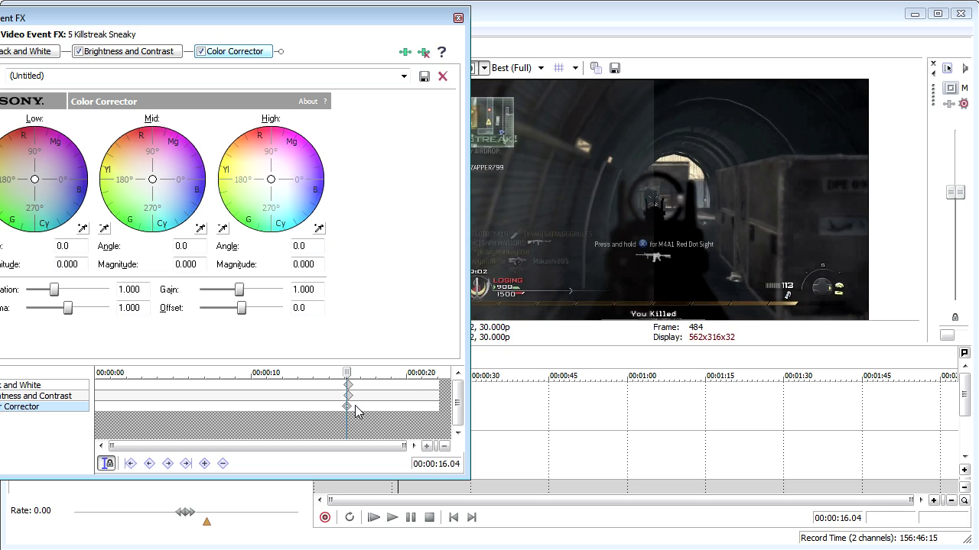
# Shift the Color Corrector's Mid wheel toward yellow-red, to an angle of about 141.3 and a magnitude of about 0.298.
pyautogui.moveTo(153, 179); pyautogui.dragTo(120, 214)
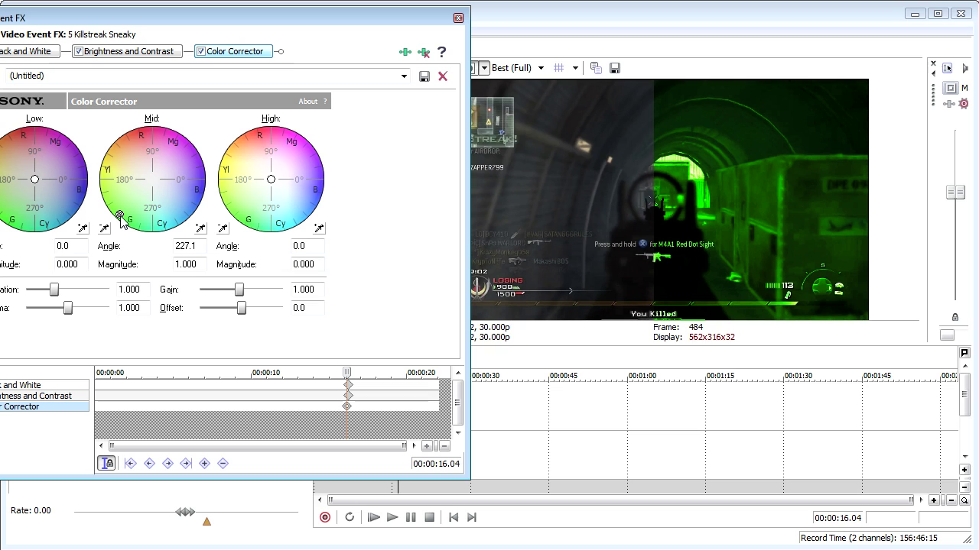
pyautogui.moveTo(120, 215); pyautogui.dragTo(144, 173)
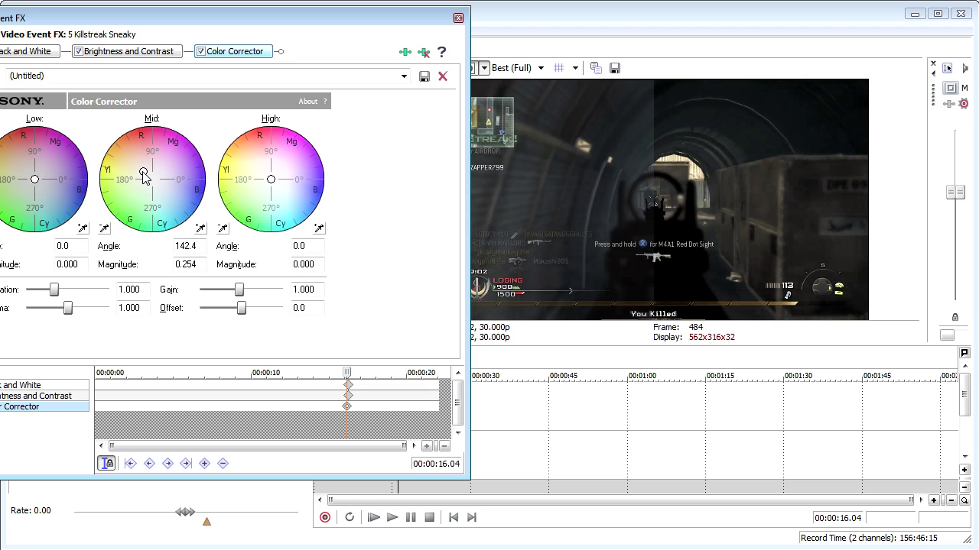
pyautogui.click(143, 173)
pyautogui.moveTo(144, 173); pyautogui.dragTo(142, 174)
# Align the Color Corrector keyframe with the other effects' keyframes at 00:00:16.08.
pyautogui.click(427, 446)
pyautogui.click(275, 406)
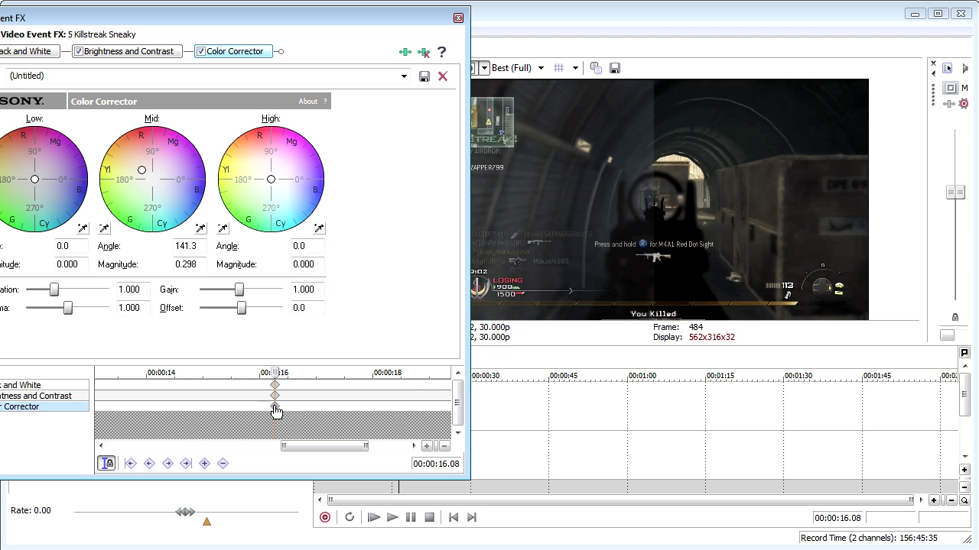
pyautogui.click(445, 447)
pyautogui.click(444, 446)
pyautogui.click(444, 446)
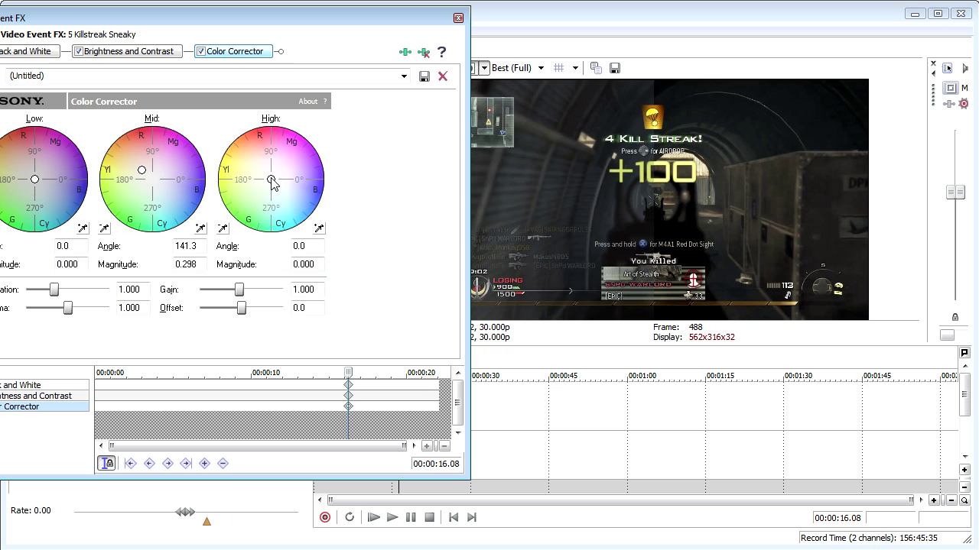
# Adjust the Color Corrector's Low wheel to about angle 315.0, magnitude 0.088, and the High wheel to about angle 63.4, magnitude 0.243.
pyautogui.moveTo(35, 180); pyautogui.dragTo(67, 207)
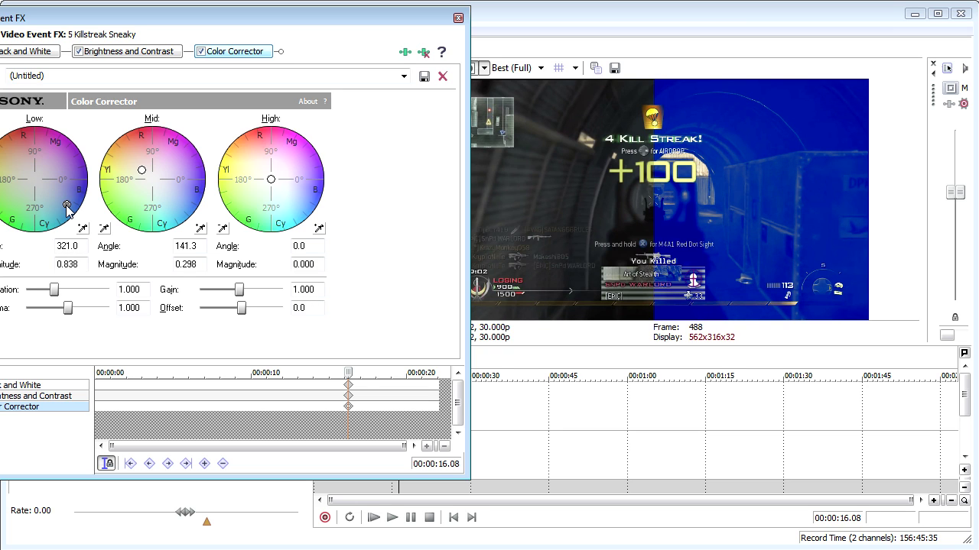
pyautogui.moveTo(72, 211); pyautogui.dragTo(56, 196)
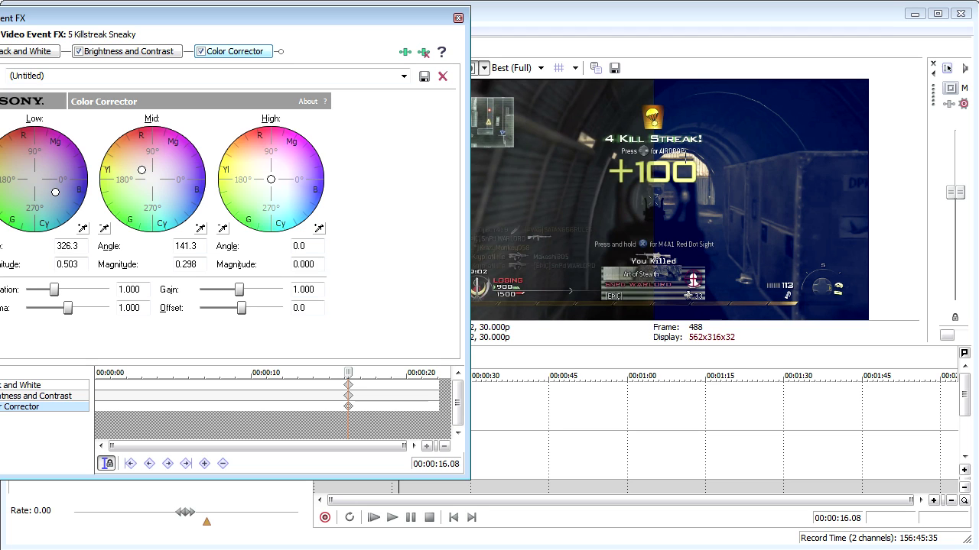
pyautogui.moveTo(274, 182)
pyautogui.mouseDown()
pyautogui.moveTo(300, 200)
pyautogui.moveTo(262, 188)
pyautogui.moveTo(265, 172)
pyautogui.moveTo(279, 175)
pyautogui.mouseUp()
pyautogui.moveTo(55, 192); pyautogui.dragTo(36, 184)
# Turn the Color Corrector off and on again to compare the preview, and close the effect window.
pyautogui.click(202, 52)
pyautogui.click(202, 51)
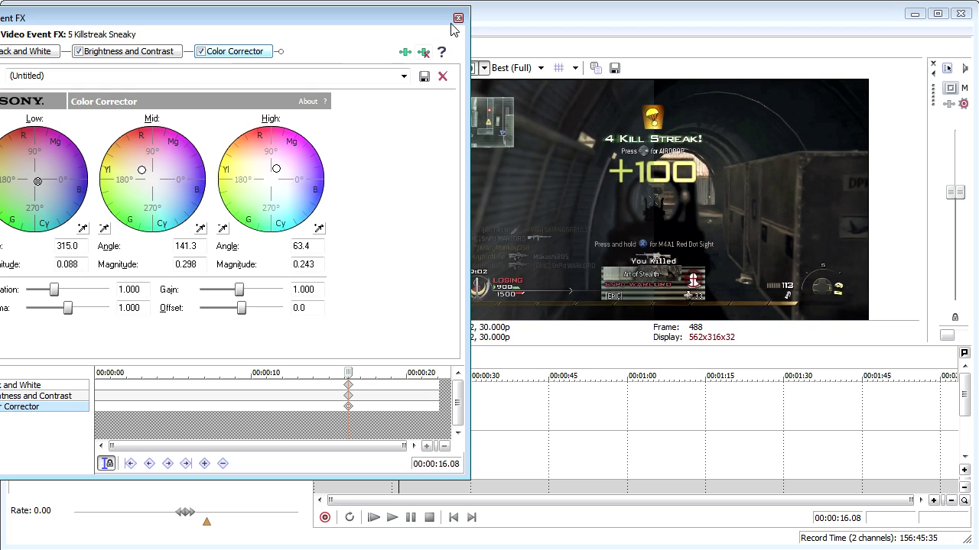
pyautogui.click(459, 20)
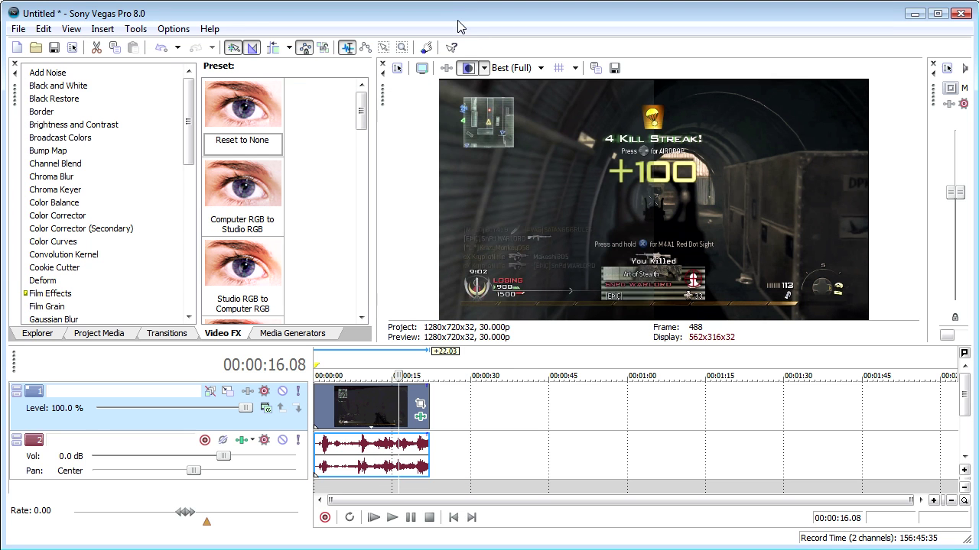
# Apply a Color Corrector (Secondary) effect to the clip, keyframed at 00:00:16.08, with Gamma raised to about 1.189.
pyautogui.moveTo(237, 118); pyautogui.dragTo(374, 403)
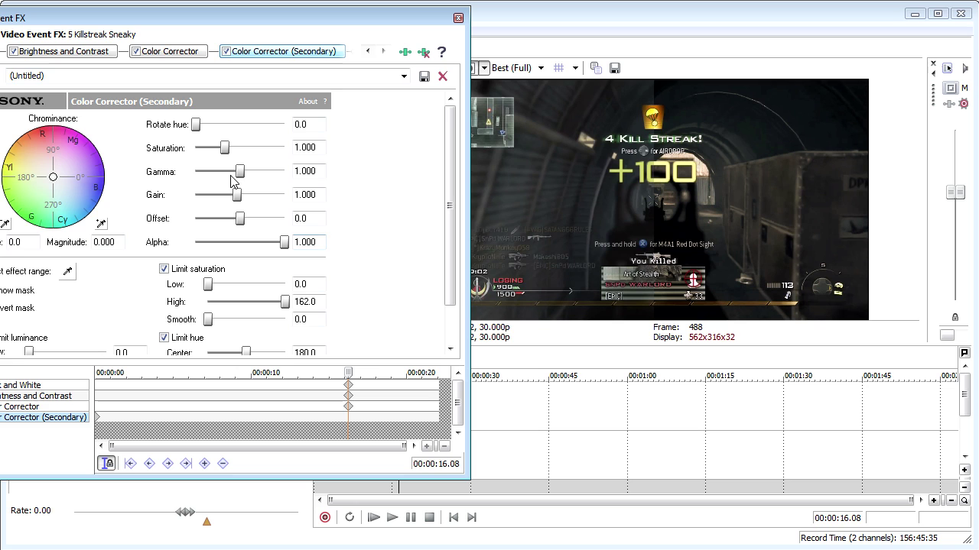
pyautogui.doubleClick(348, 417)
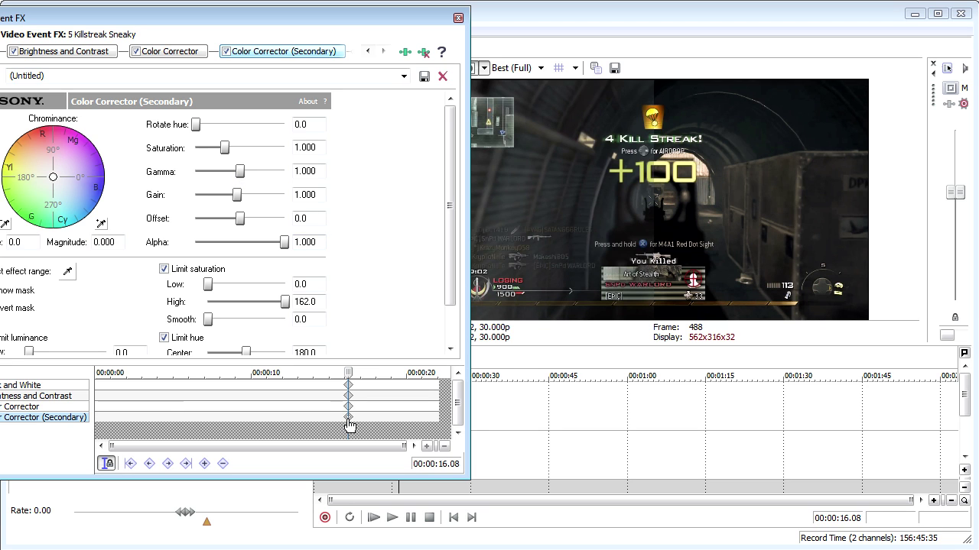
pyautogui.moveTo(245, 180); pyautogui.dragTo(250, 180)
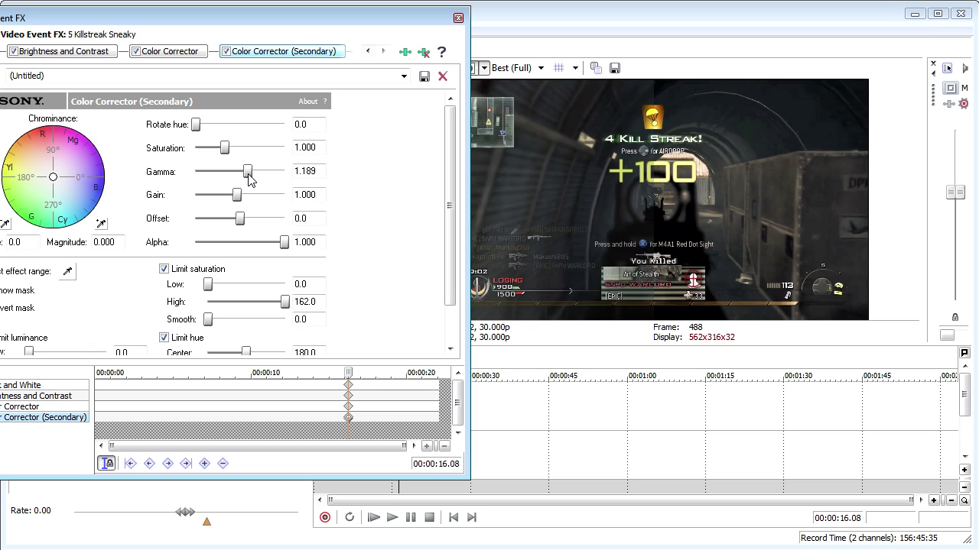
pyautogui.click(458, 17)
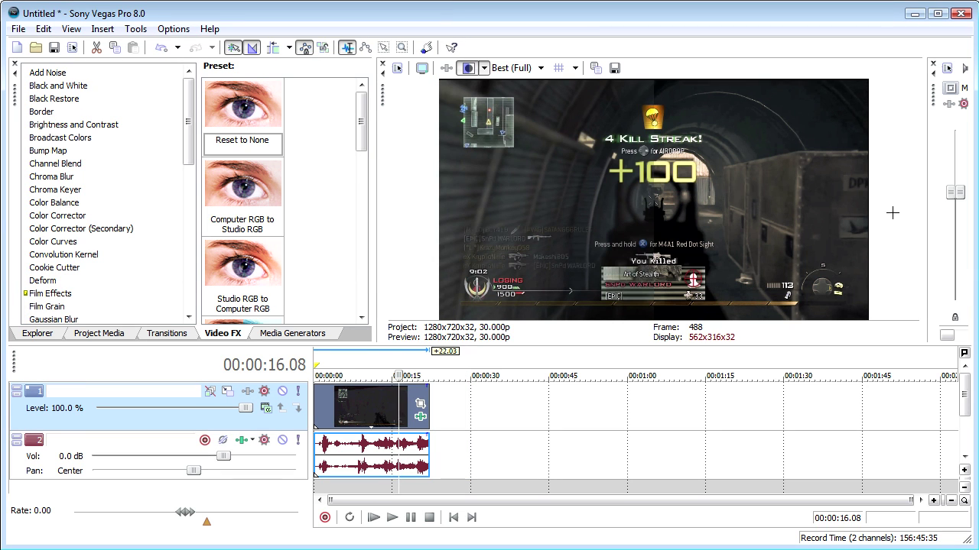
pyautogui.moveTo(190, 140); pyautogui.dragTo(179, 266)
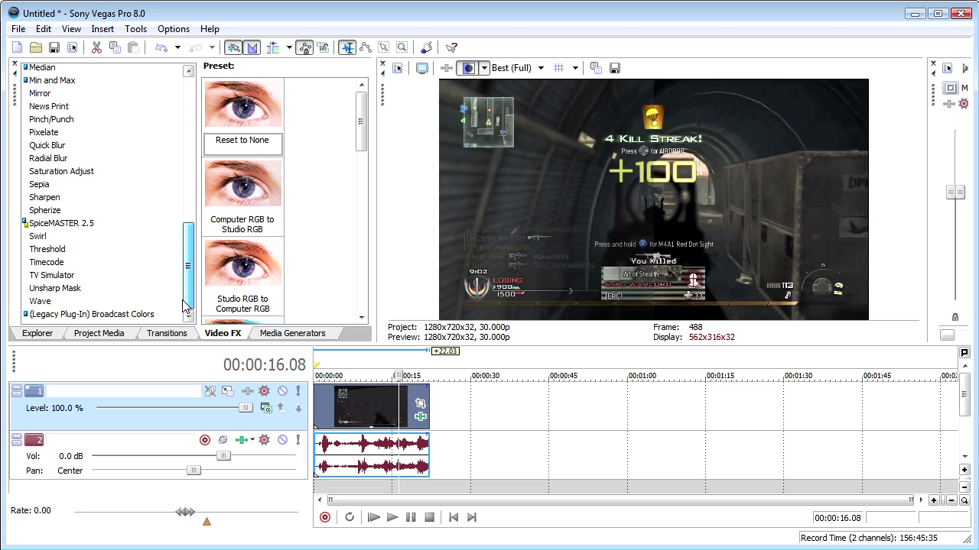
pyautogui.moveTo(184, 306); pyautogui.dragTo(188, 161)
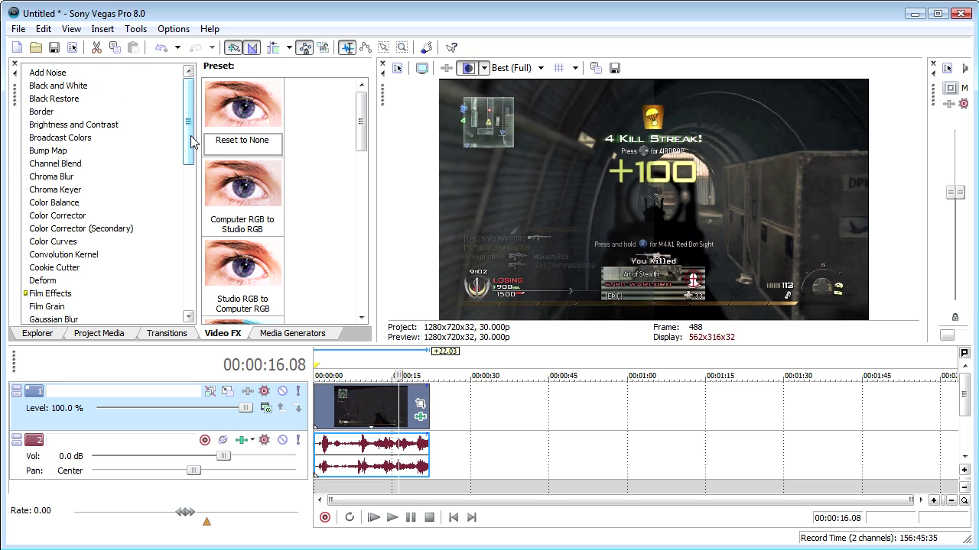